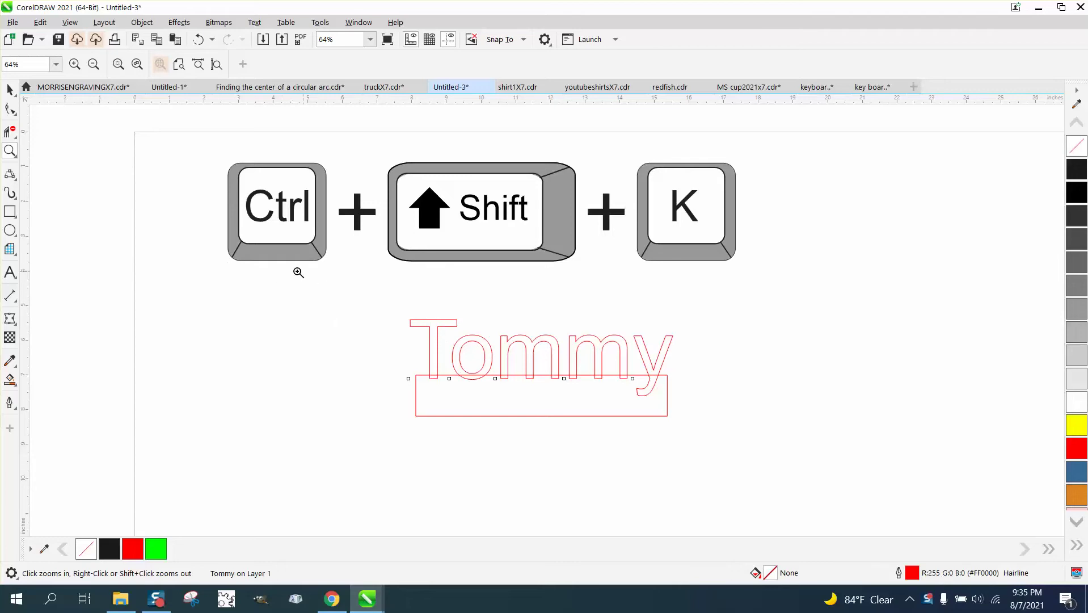
Zoom to the Tommy text and its rectangle, select both, and weld them into one curve.
drag(260, 260, 789, 498)
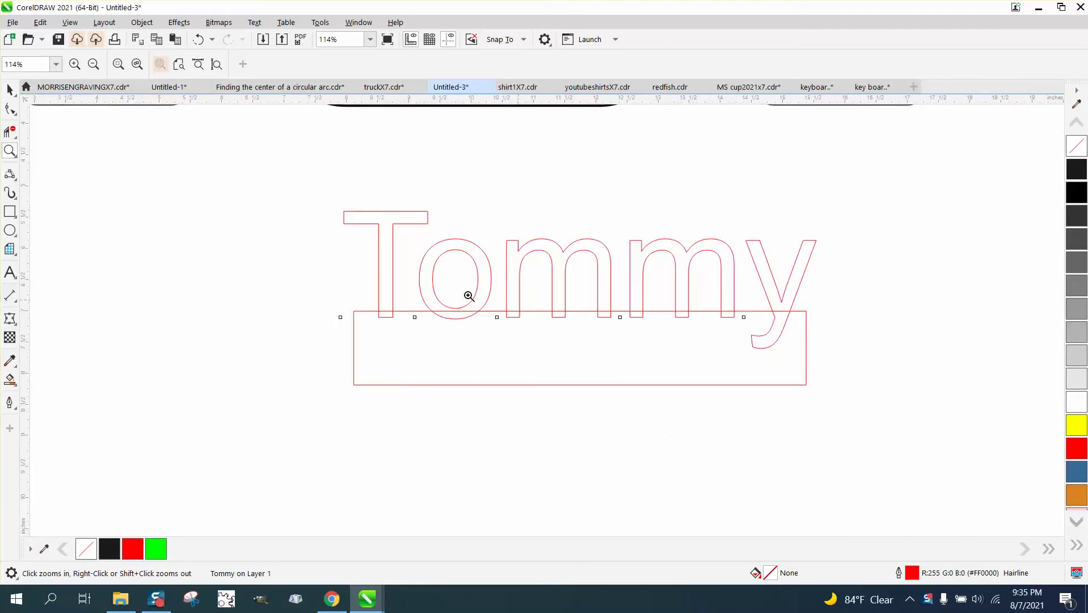
click(10, 90)
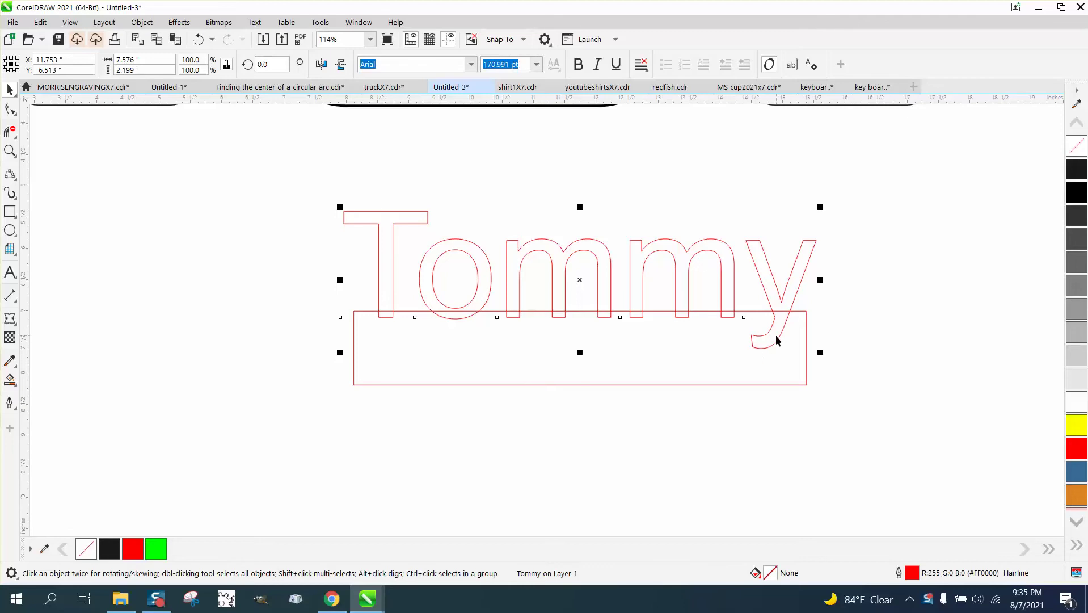
drag(296, 180, 940, 450)
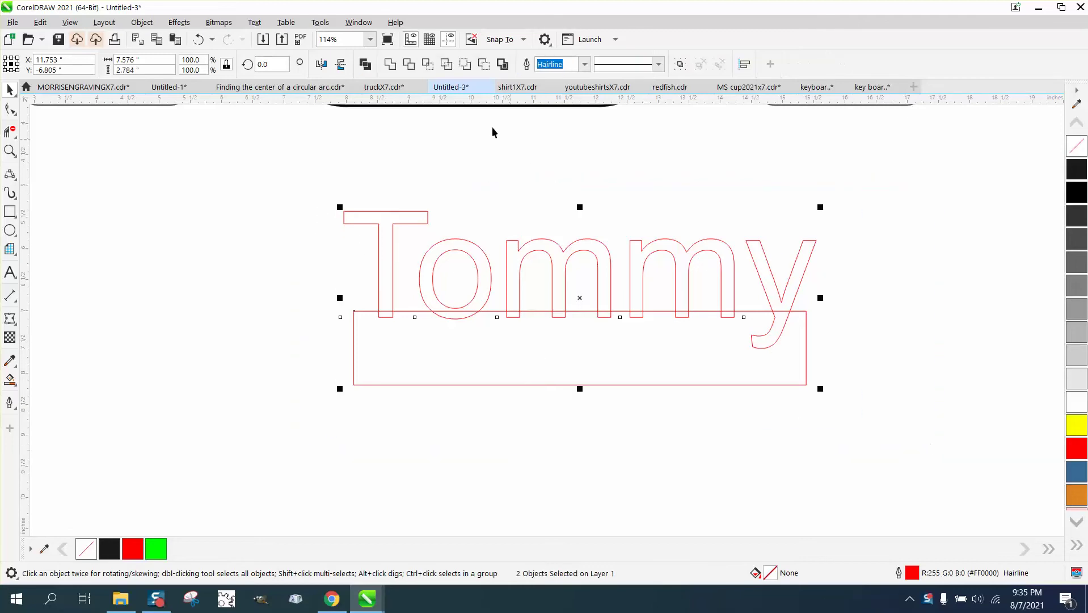
click(392, 65)
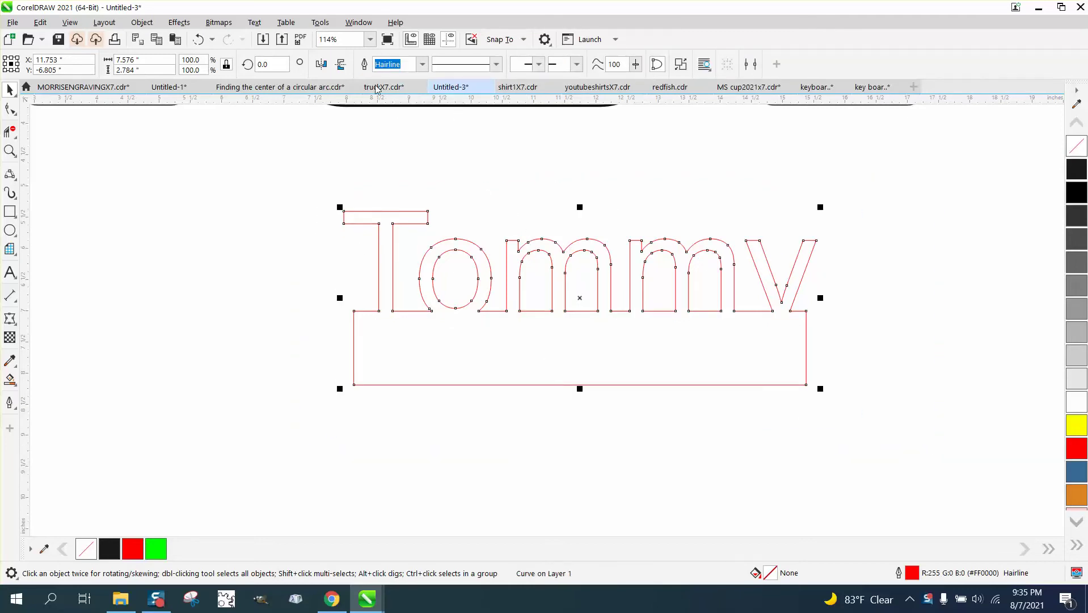
Undo the weld and change the word Tommy to all capitals, TOMMY.
click(198, 39)
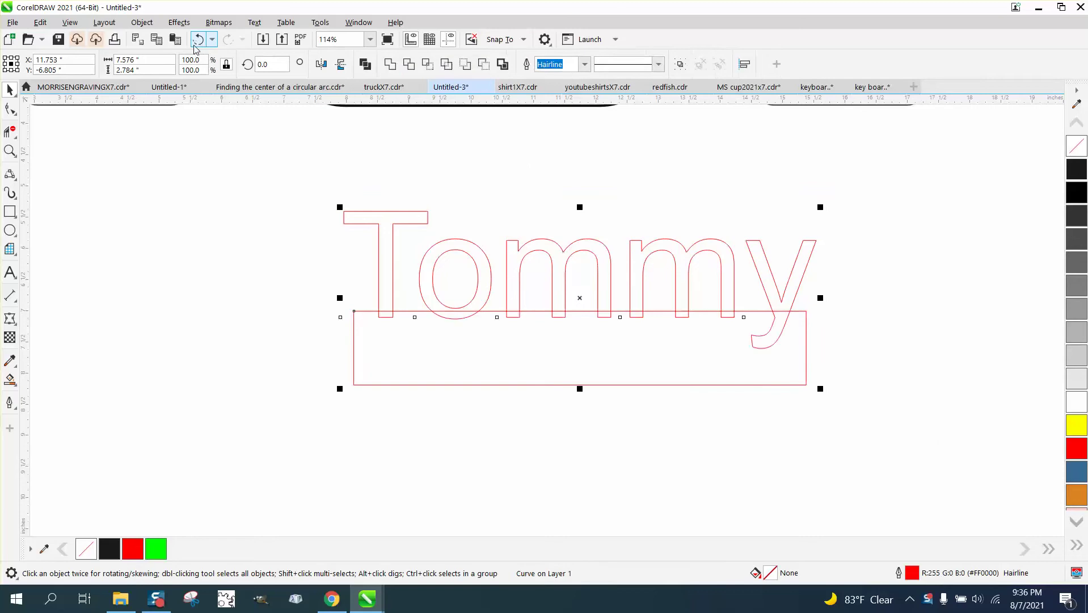
click(382, 180)
click(10, 272)
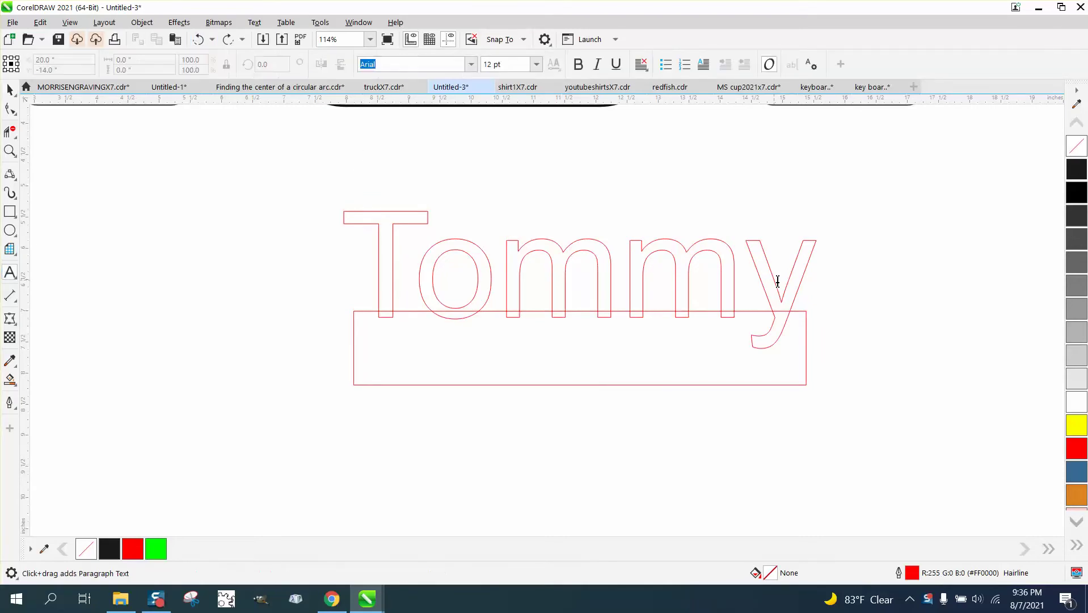
click(810, 278)
drag(763, 279, 367, 275)
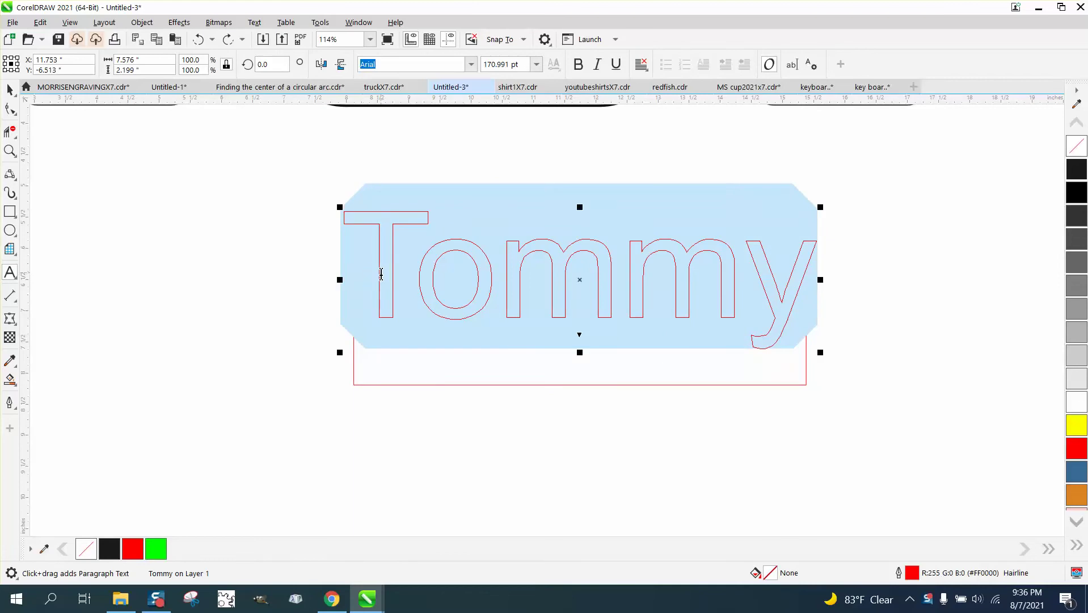
key(ctrl+shift+k)
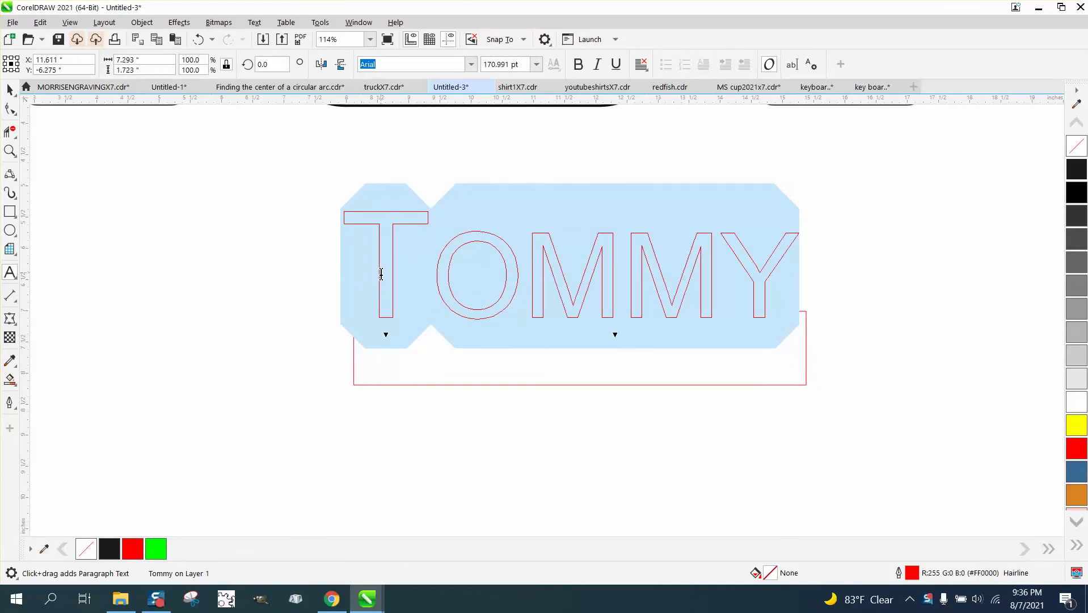
scroll(424, 271, down, 1)
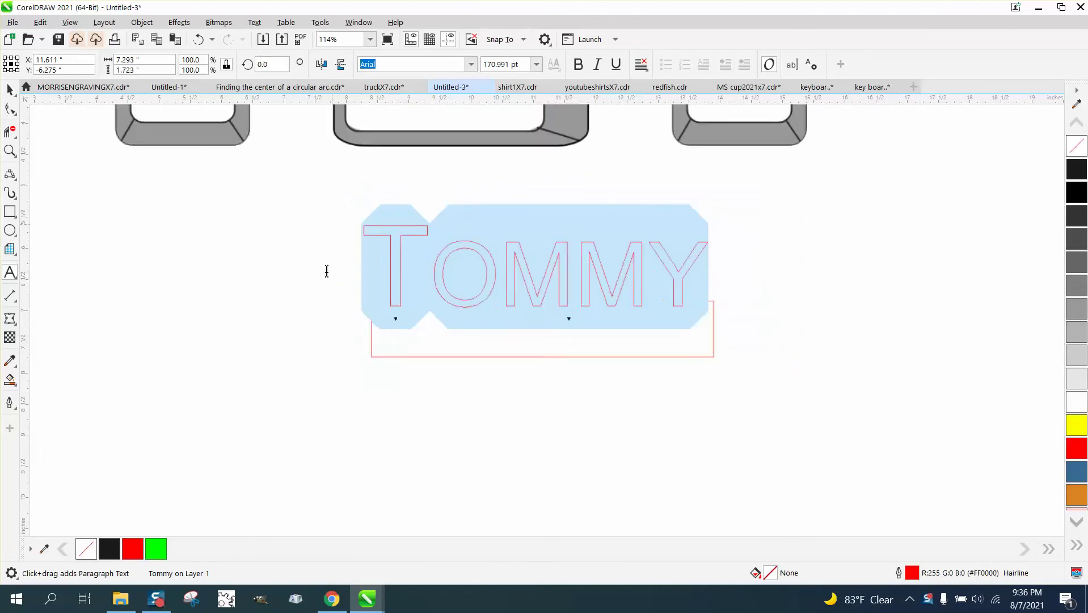
click(11, 89)
scroll(274, 225, down, 3)
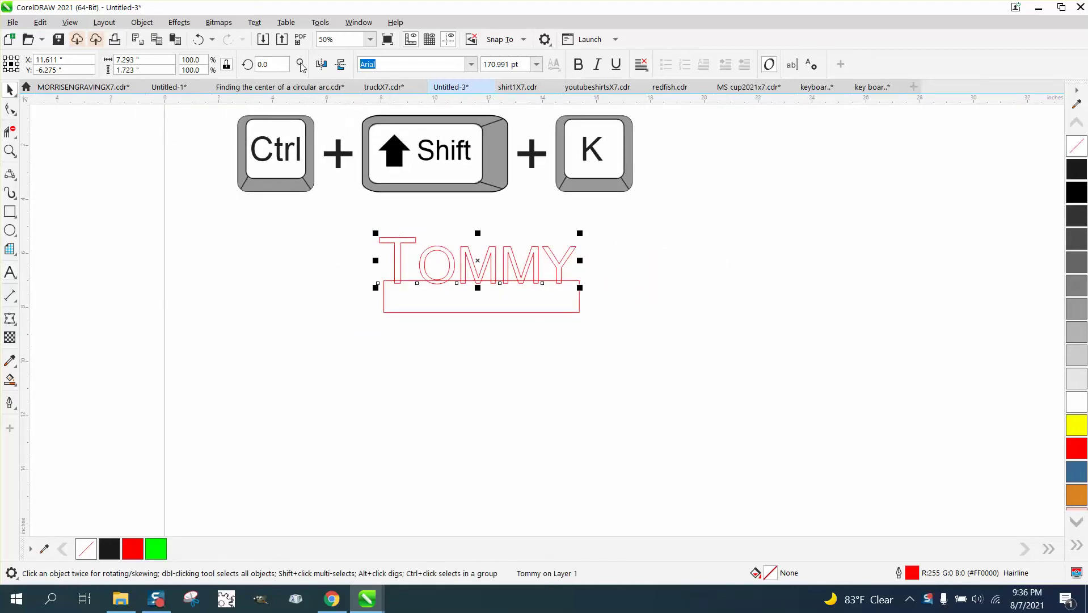
click(254, 25)
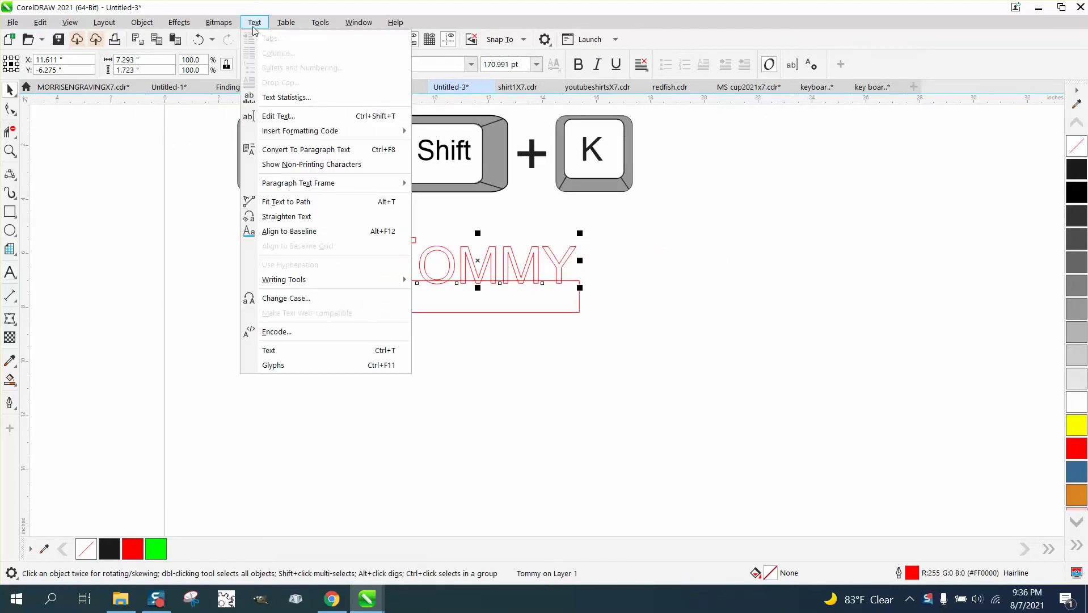
click(286, 298)
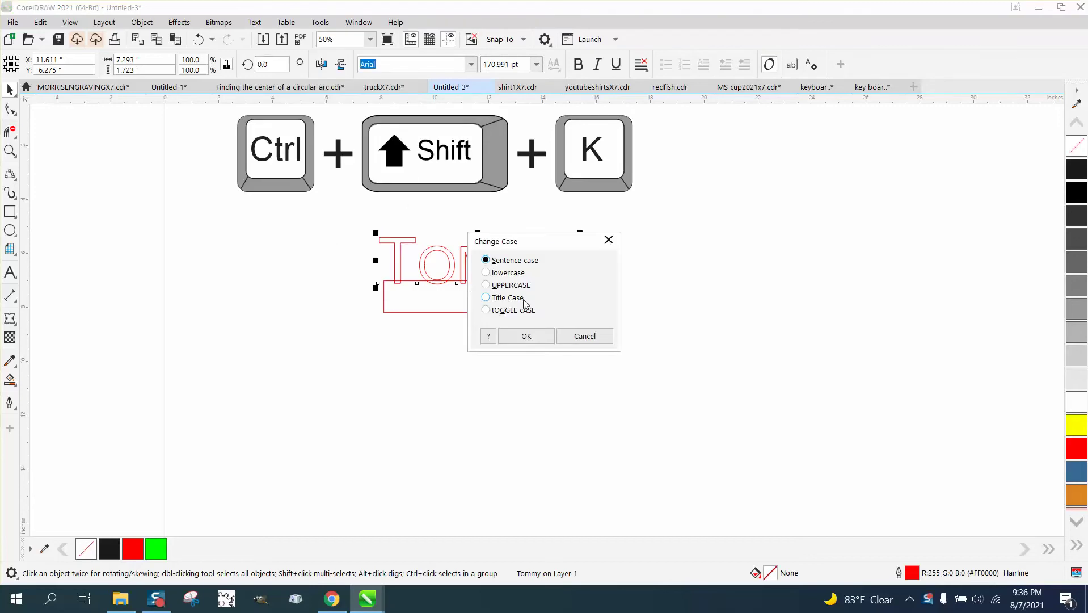
drag(698, 245, 765, 246)
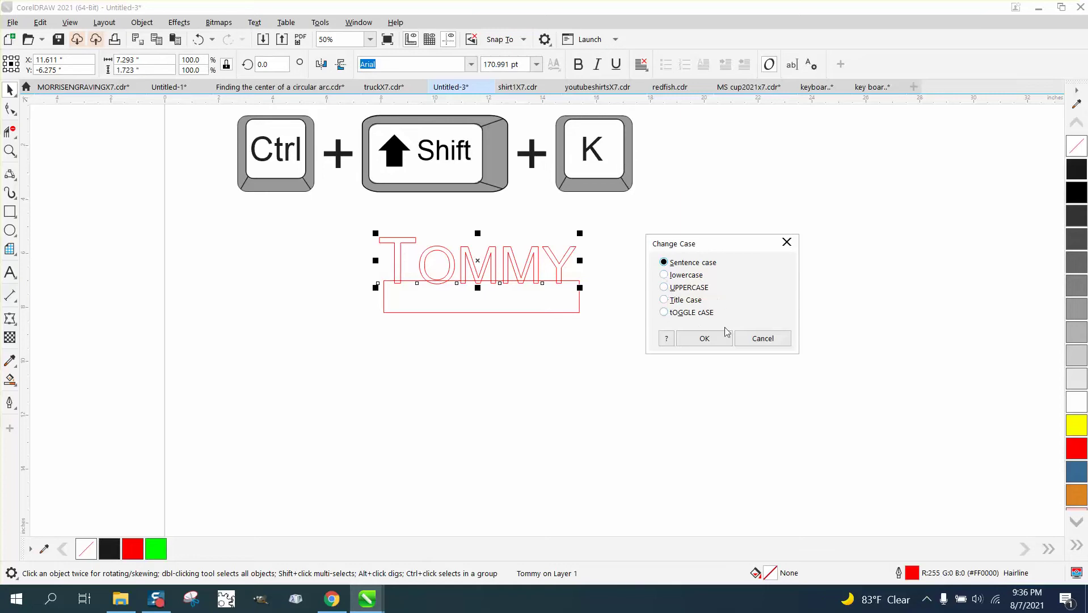
click(762, 339)
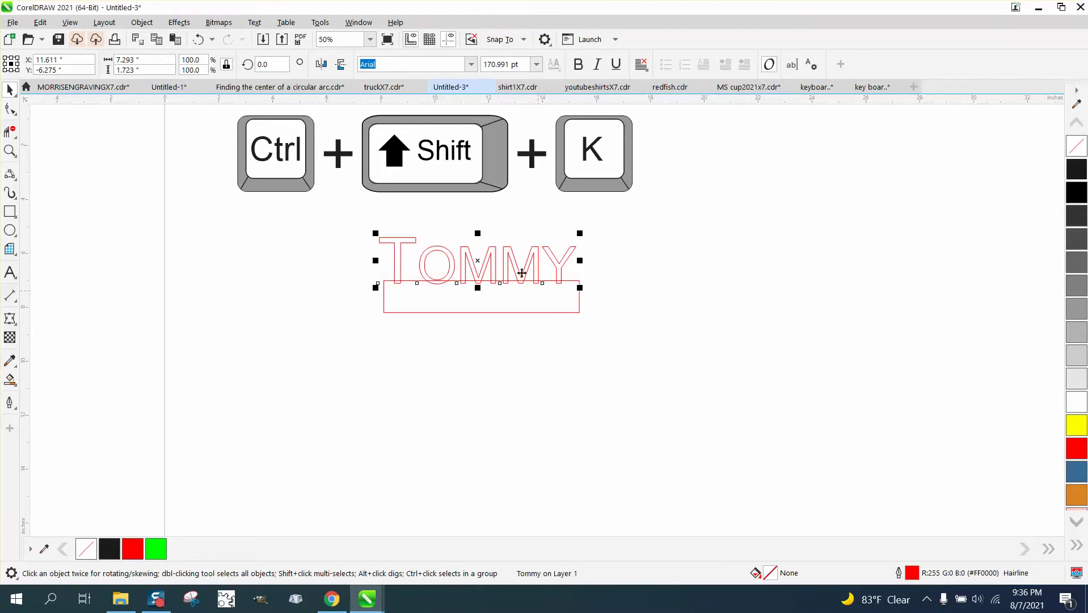
Change the word TOMMY back to mixed case, Tommy, with Ctrl+Shift+K.
click(9, 272)
drag(575, 264, 396, 265)
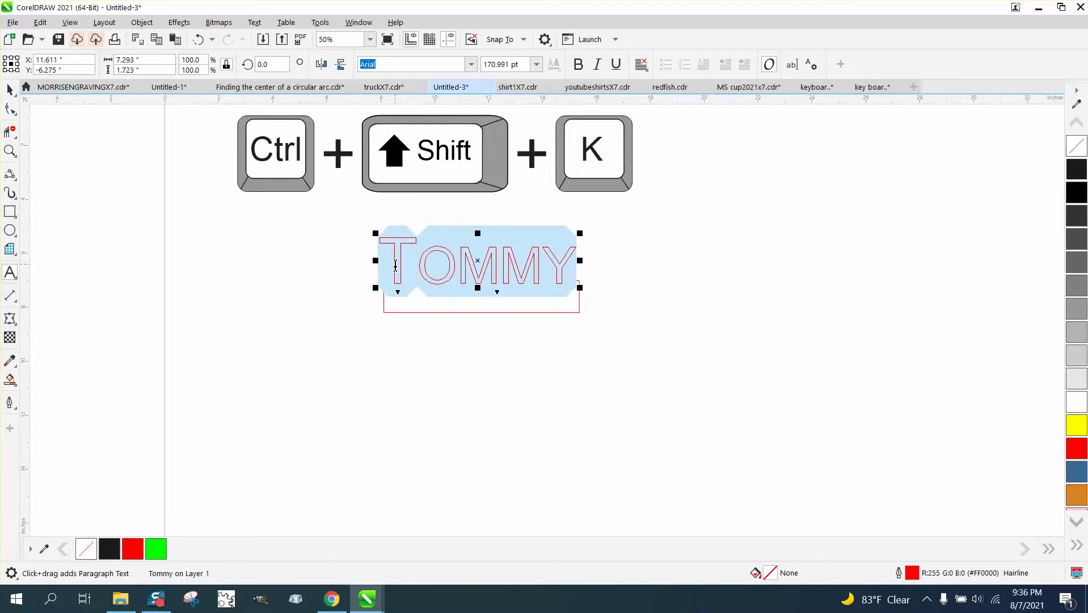
key(ctrl+shift+k)
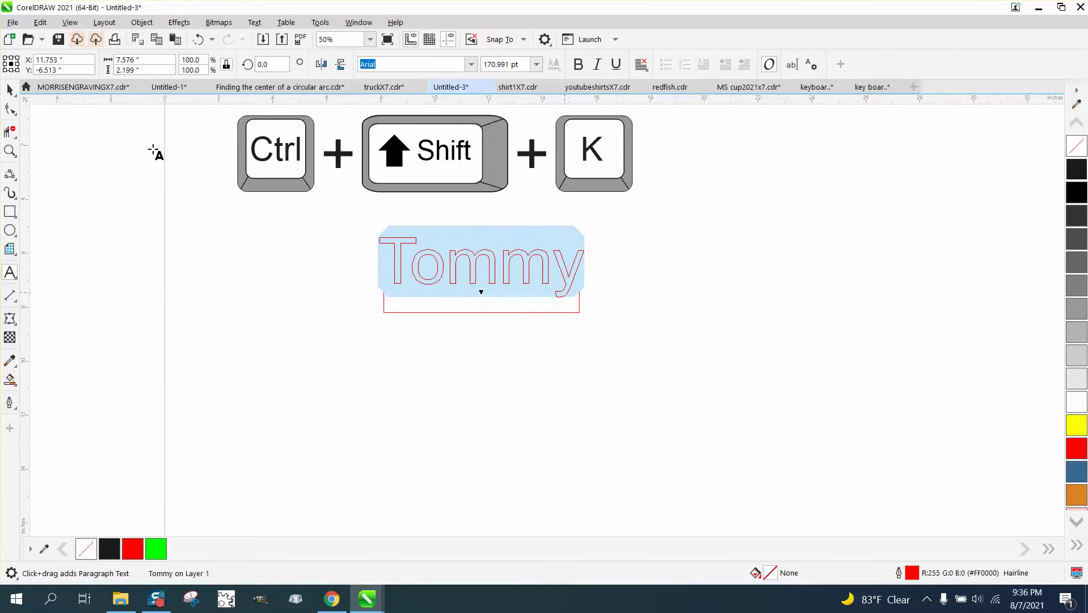
Delete the three keyboard key graphics from the page.
click(9, 90)
drag(224, 111, 661, 212)
key(Delete)
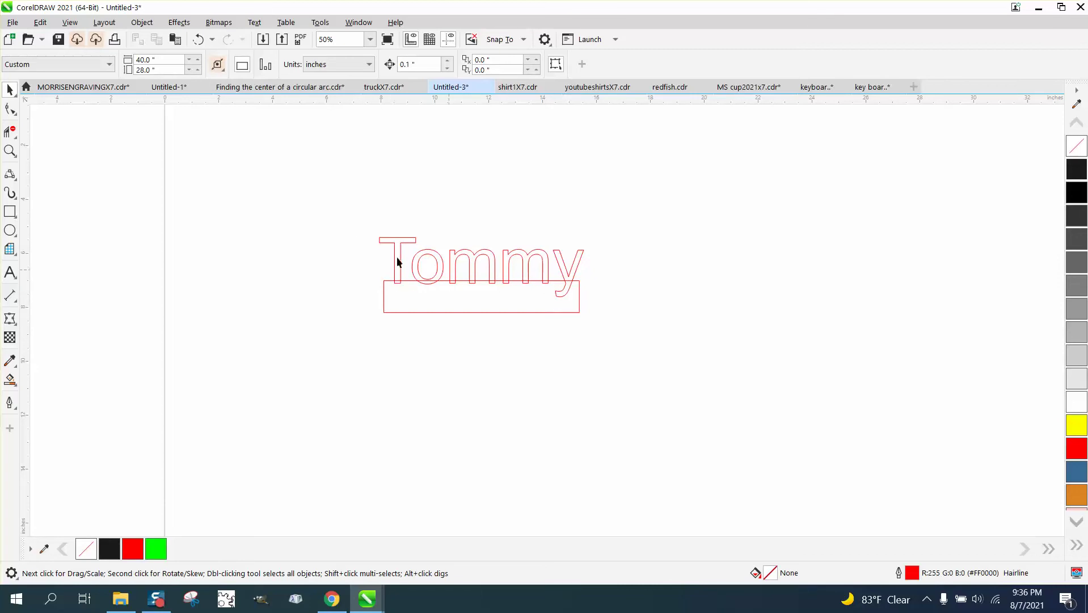
Set the nudge distance to 8 inches.
drag(649, 356, 648, 357)
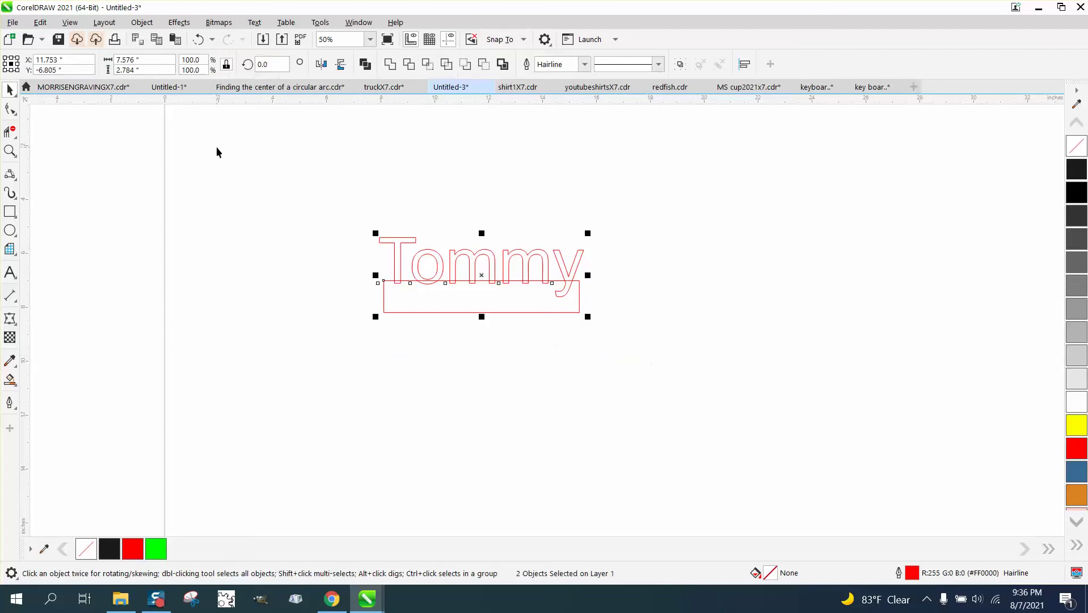
click(216, 148)
click(420, 64)
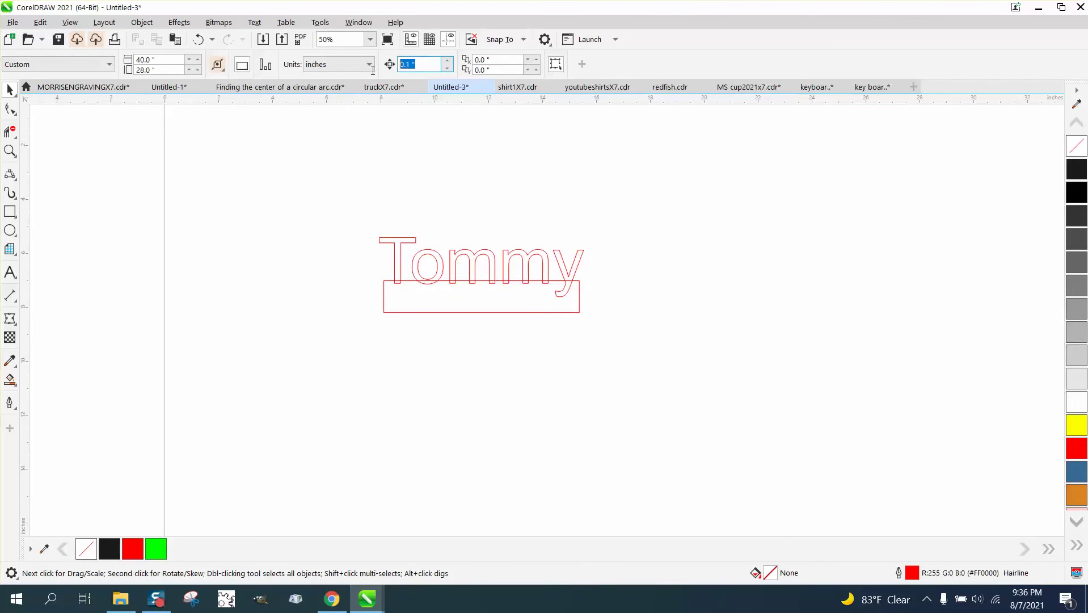
text(8)
Duplicate Tommy and its rectangle and nudge the copy 8 inches right.
drag(342, 203, 684, 375)
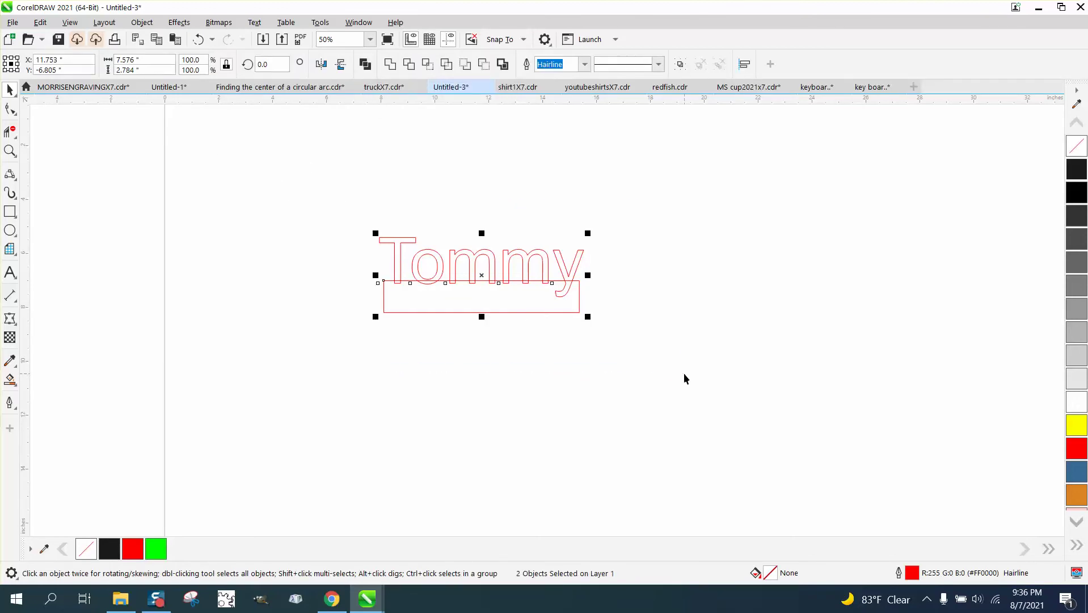
key(KP_Add)
key(Right)
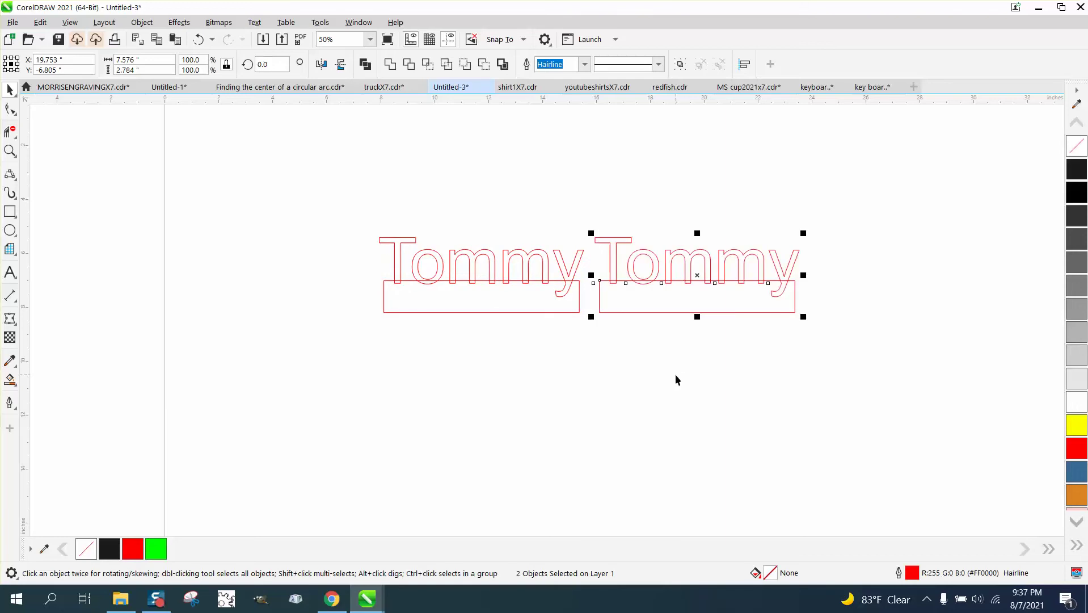
Weld the left Tommy and its rectangle into one outline.
drag(366, 209, 482, 320)
drag(588, 340, 588, 341)
key(ctrl+l)
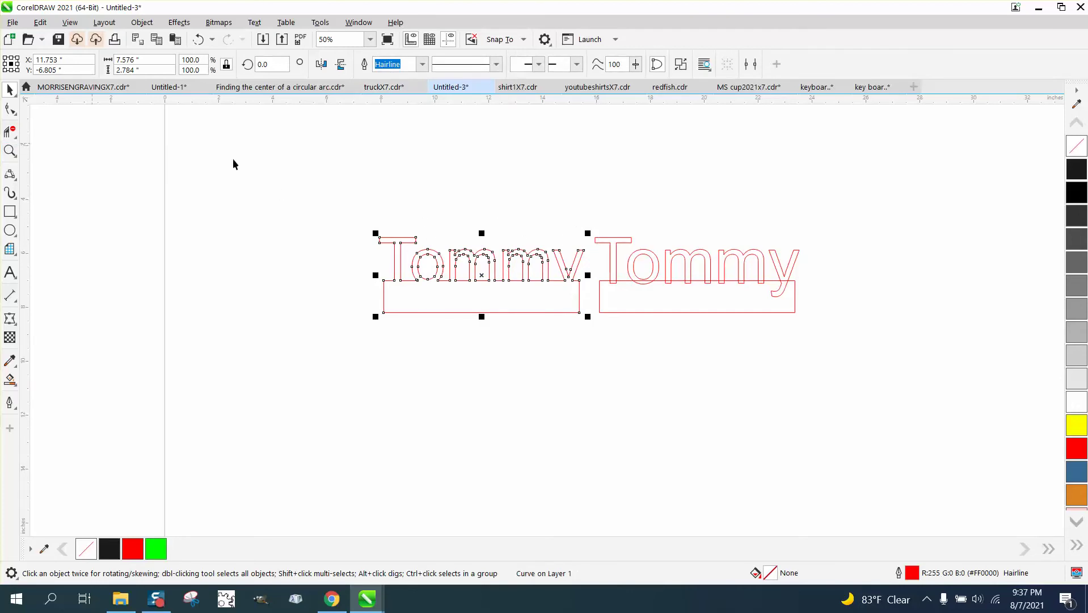
Convert the right Tommy text to curves via Object > Convert to Curves.
click(613, 254)
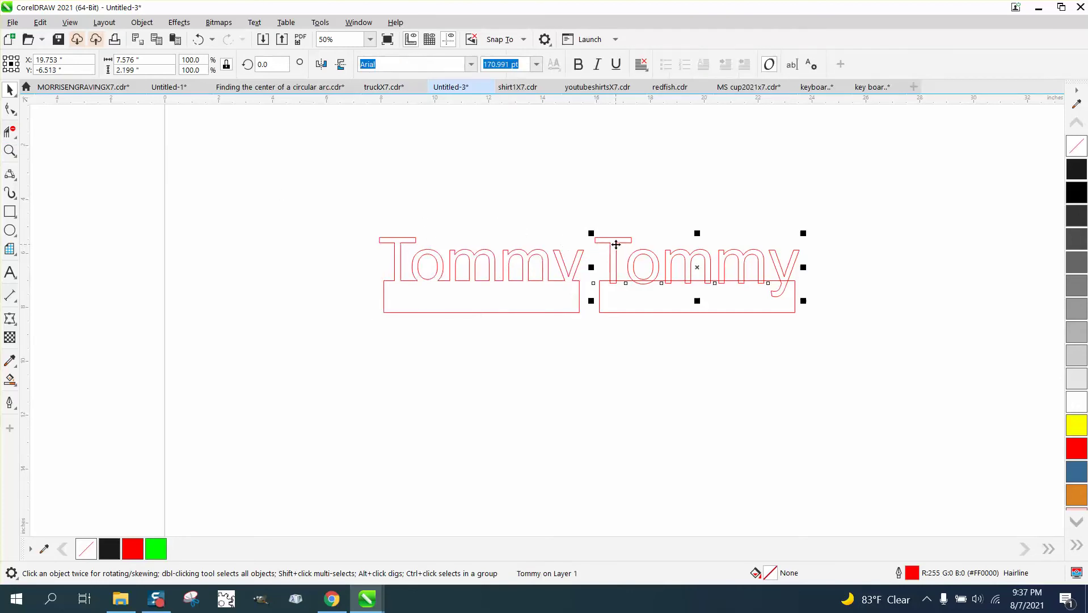
click(144, 25)
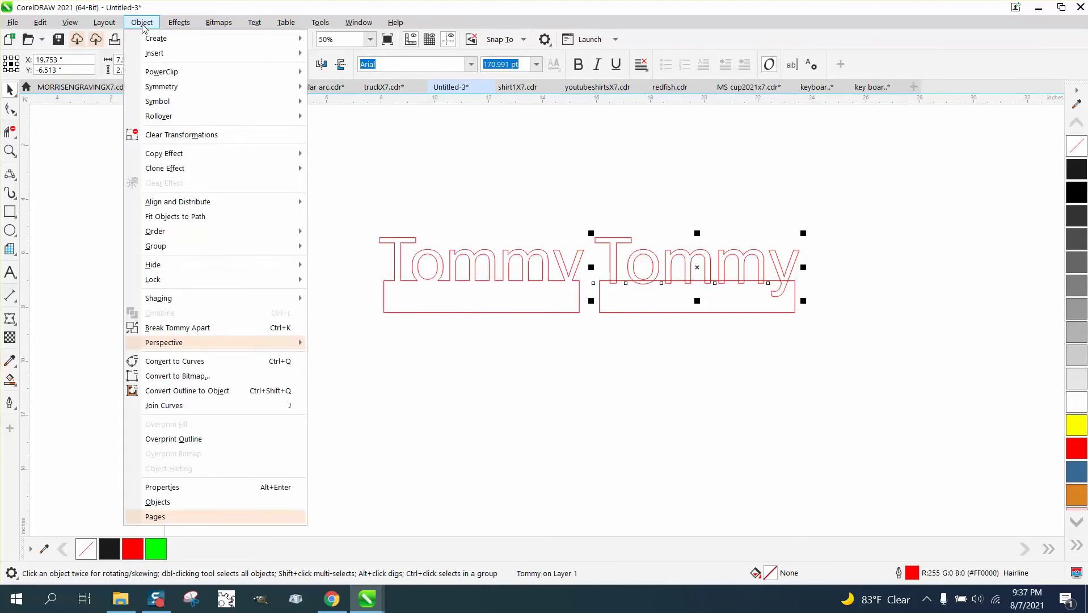
click(168, 363)
Erase the letter segments above the right rectangle with Virtual Segment Delete.
click(10, 131)
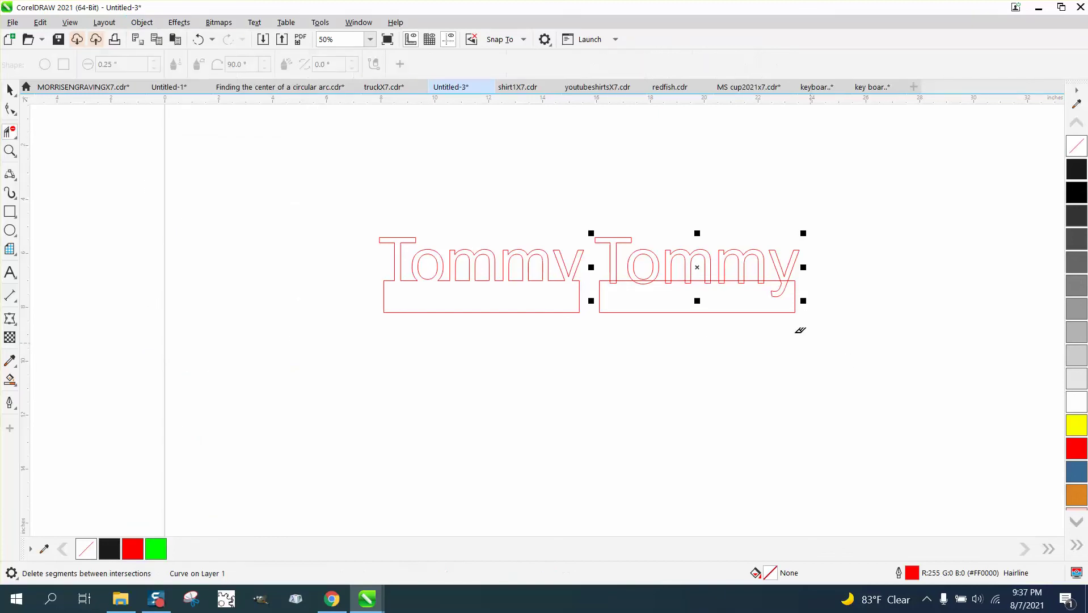
drag(605, 227, 831, 266)
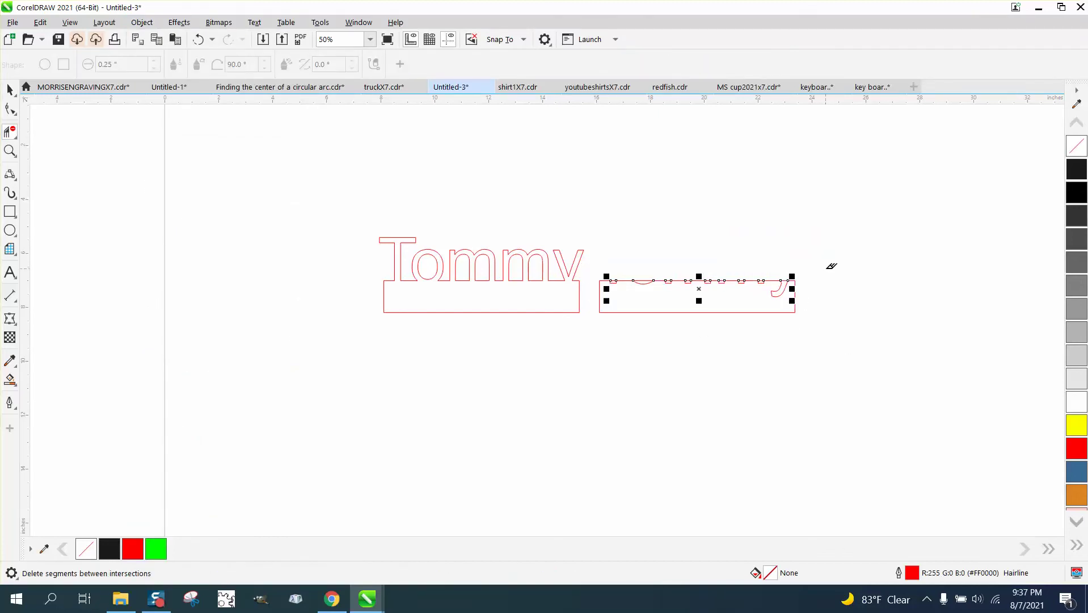
click(9, 90)
click(160, 126)
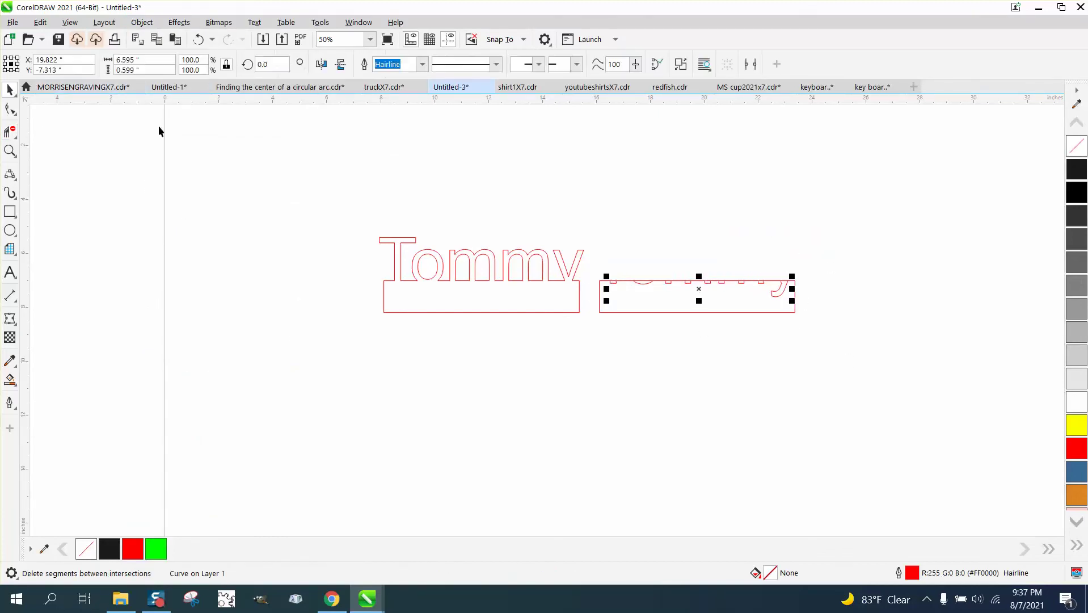
Delete the copy's base rectangle and give the leftover letter pieces a near-black outline.
click(648, 312)
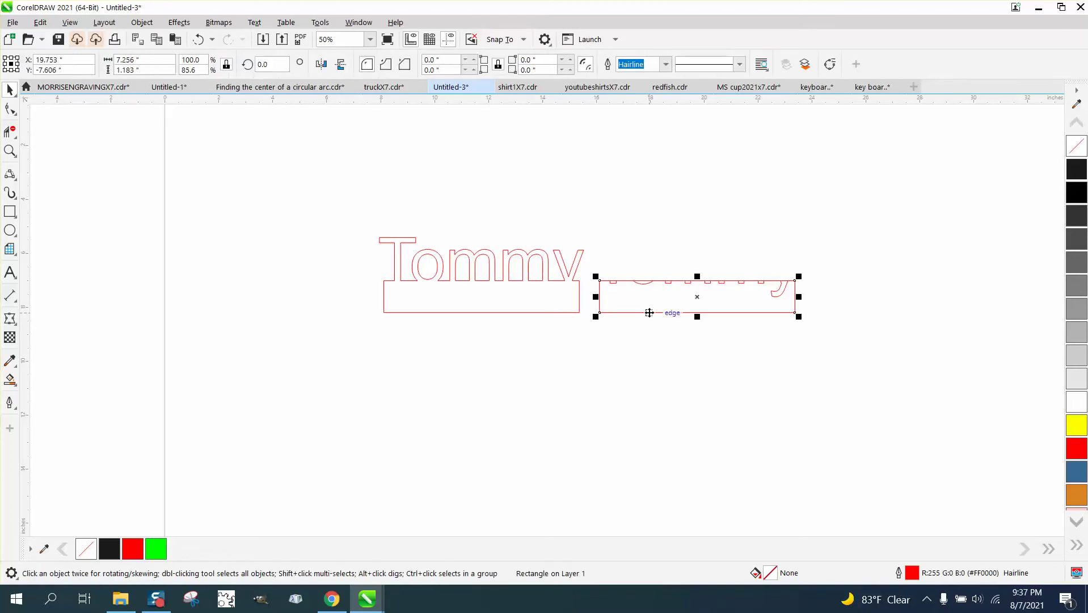
key(Delete)
drag(814, 266, 602, 321)
right_click(1081, 175)
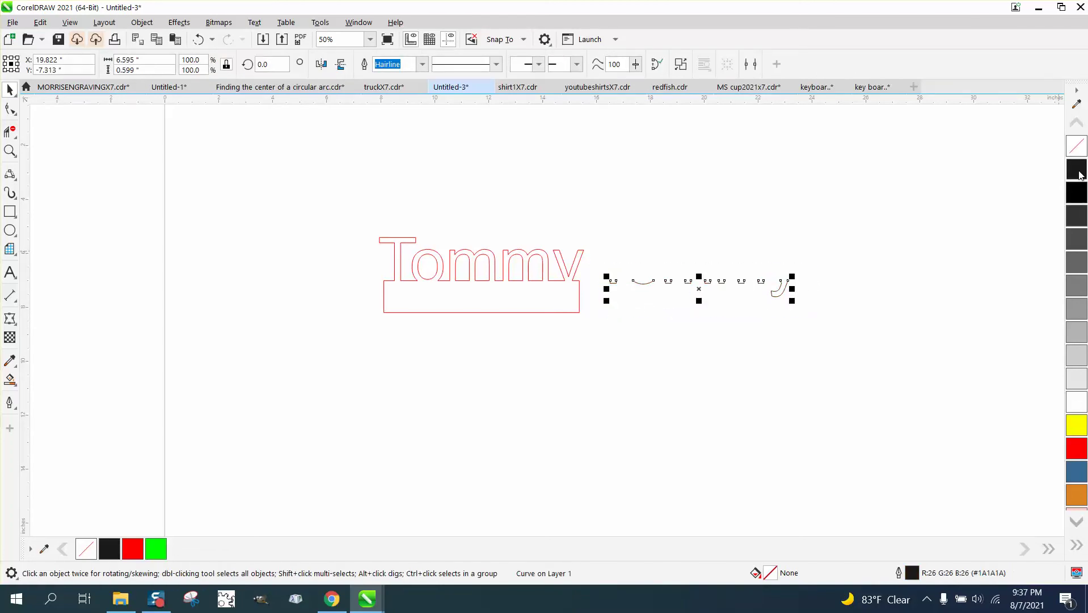
Nudge the pieces 8 inches left onto the sign and move both to the page's top-left.
key(Left)
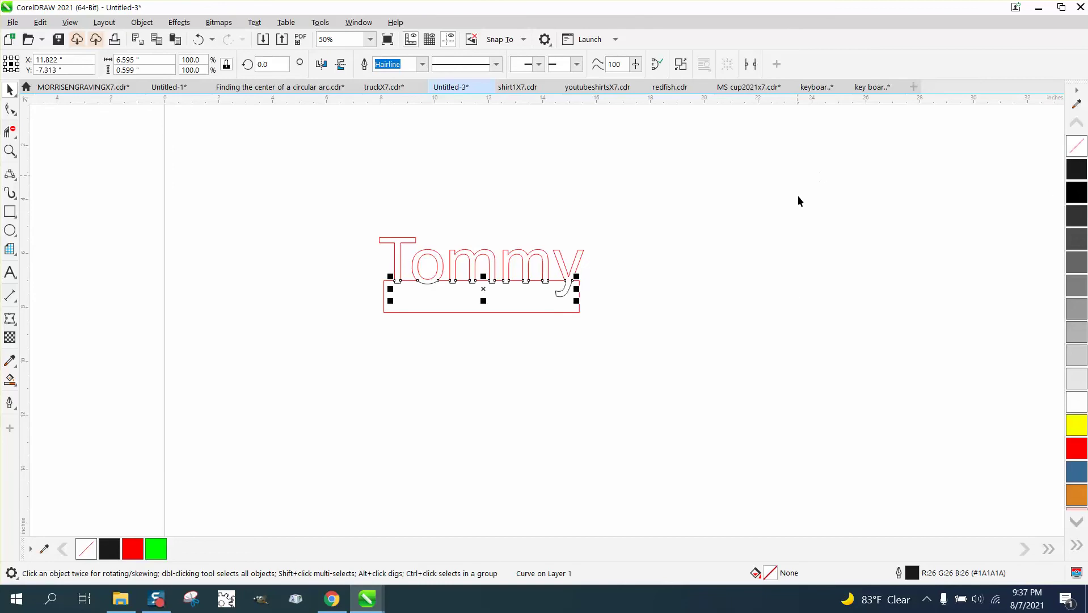
scroll(604, 338, down, 1)
drag(436, 255, 651, 359)
drag(524, 299, 387, 207)
click(9, 151)
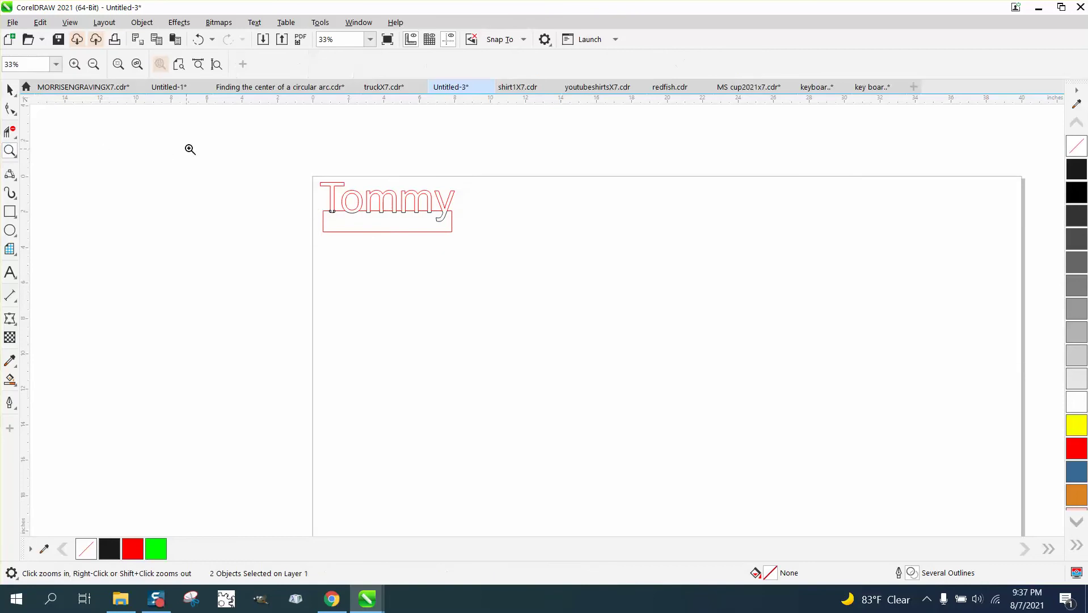
Zoom in on the sign and set the nudge distance to 10 inches.
drag(202, 149, 626, 345)
key(space)
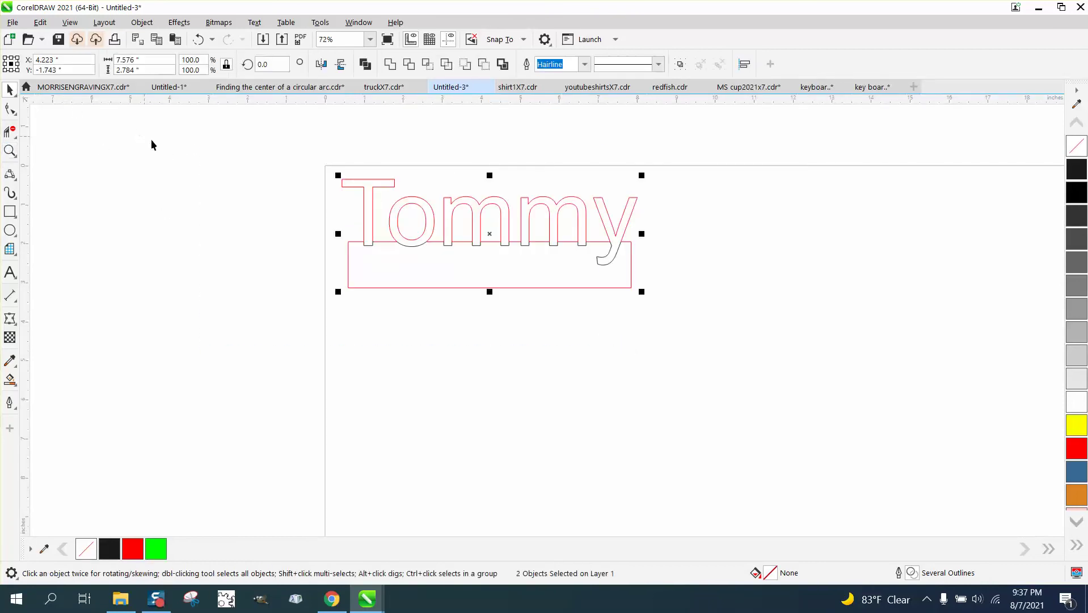
click(305, 237)
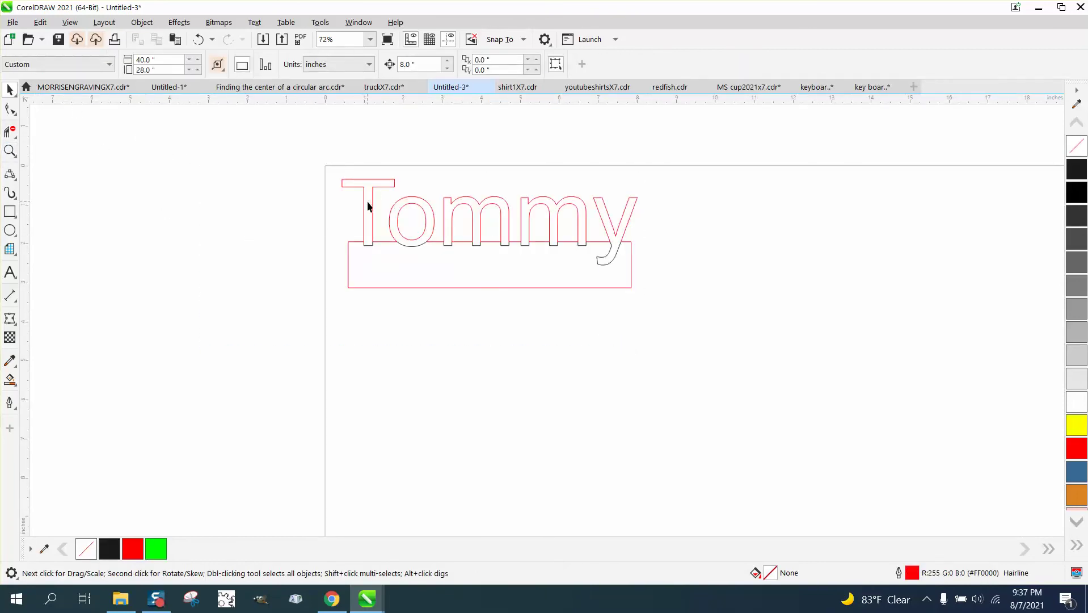
click(431, 207)
click(438, 134)
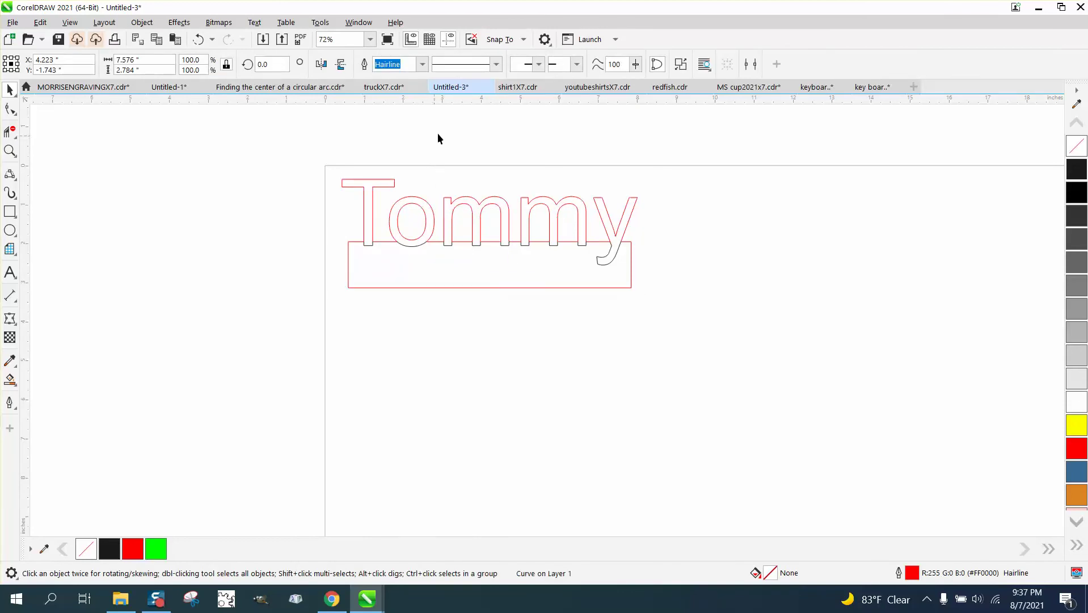
text(10)
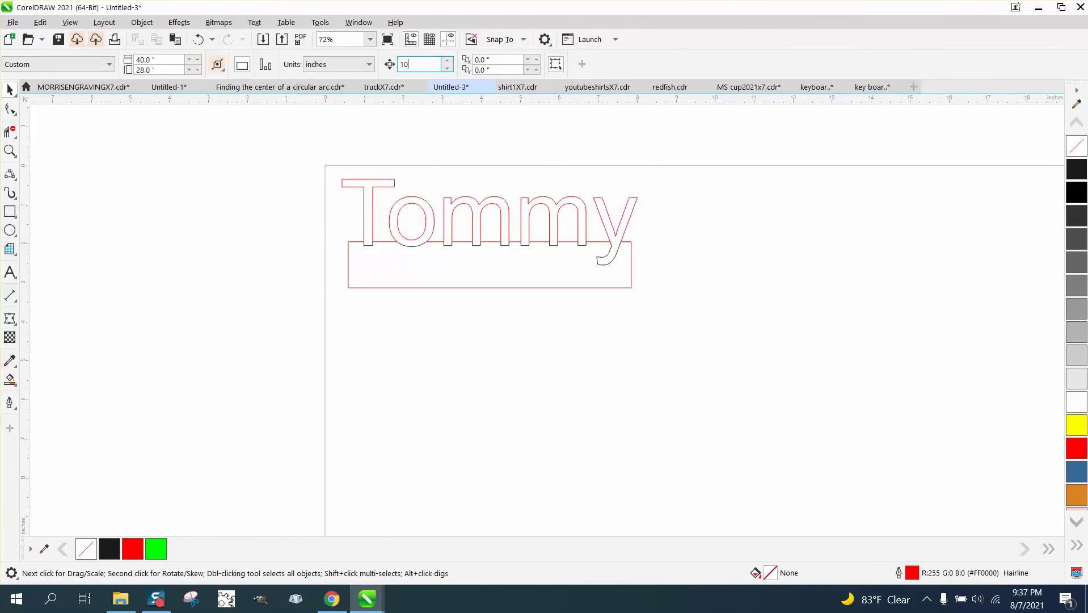
Nudge the red Tommy outline 10 inches left and delete the near-black engrave pieces.
click(377, 188)
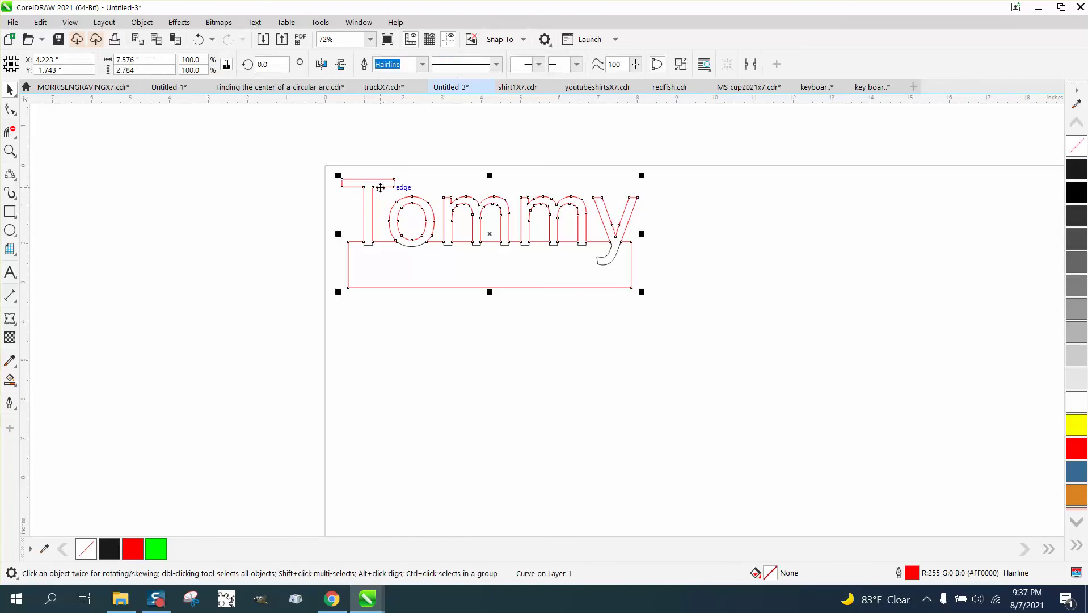
key(Left)
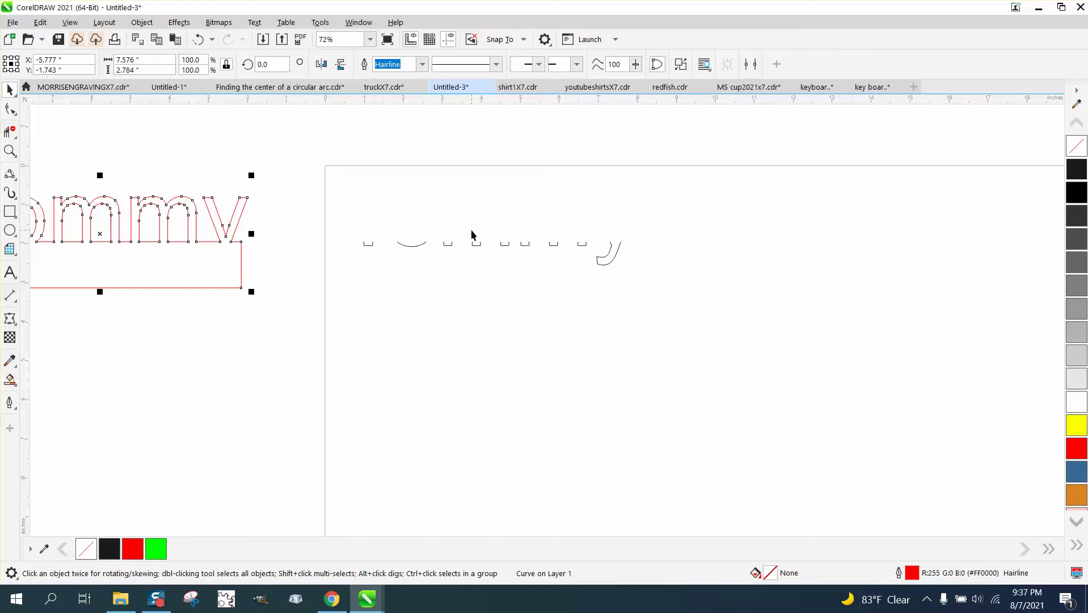
drag(336, 208, 665, 320)
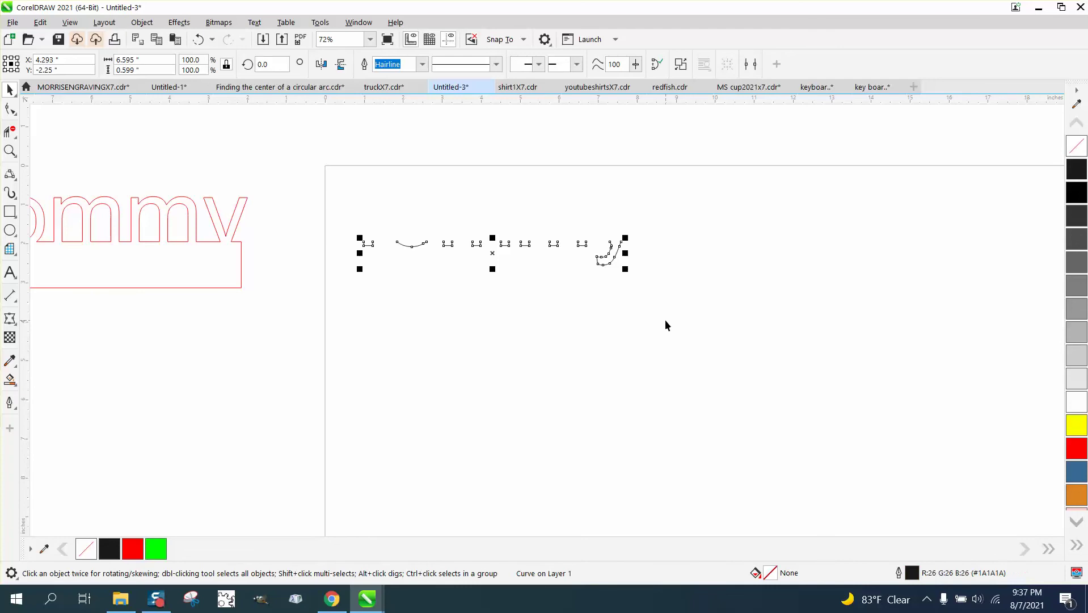
key(Delete)
Nudge the Tommy outline 10 inches right, back onto the page.
scroll(539, 298, down, 1)
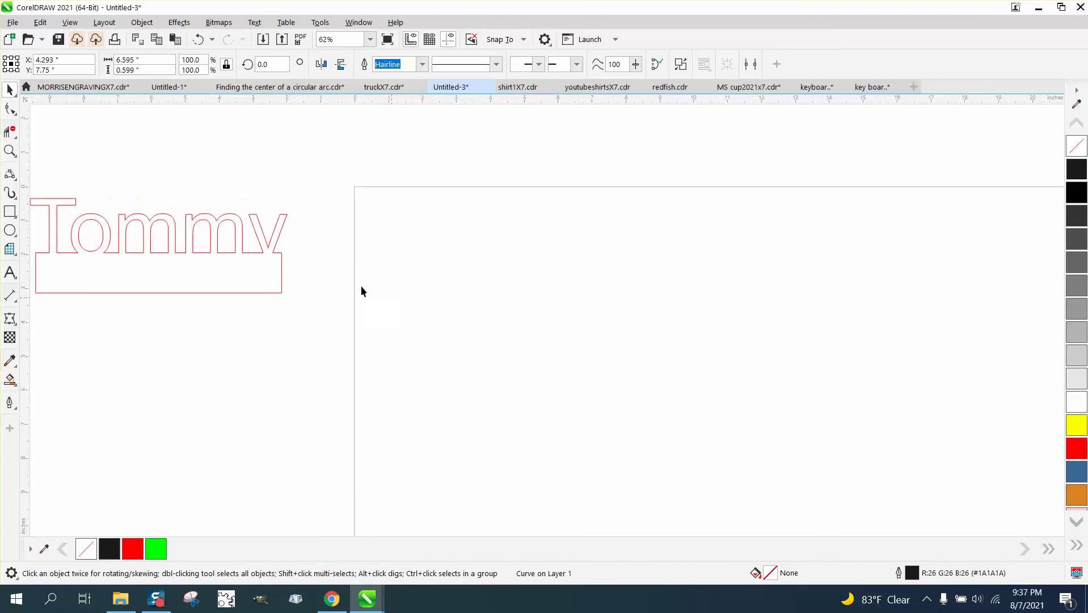
click(250, 254)
key(Right)
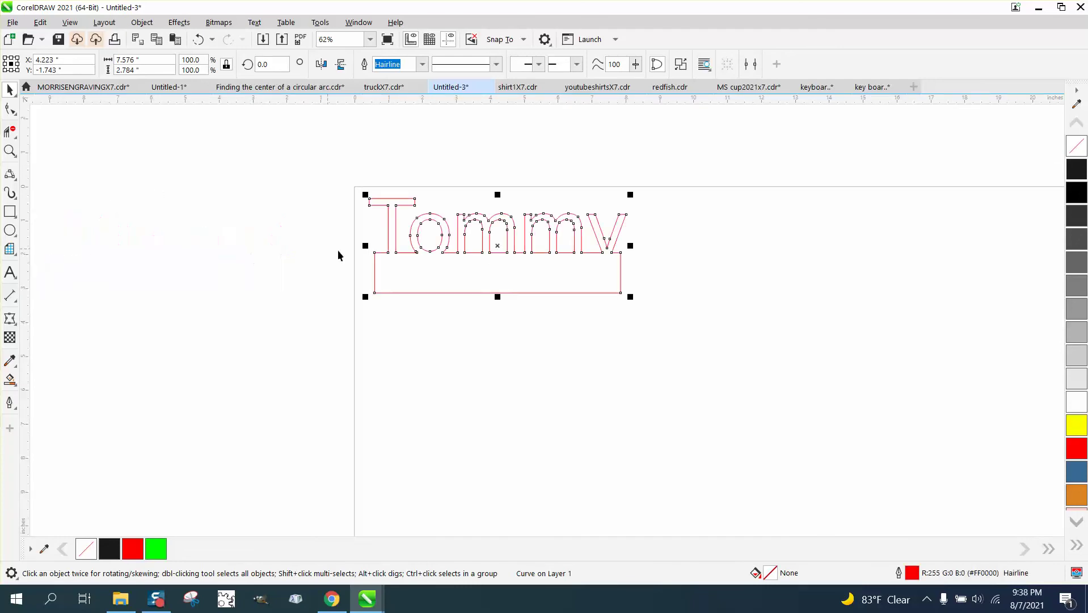
click(10, 151)
drag(359, 184, 690, 367)
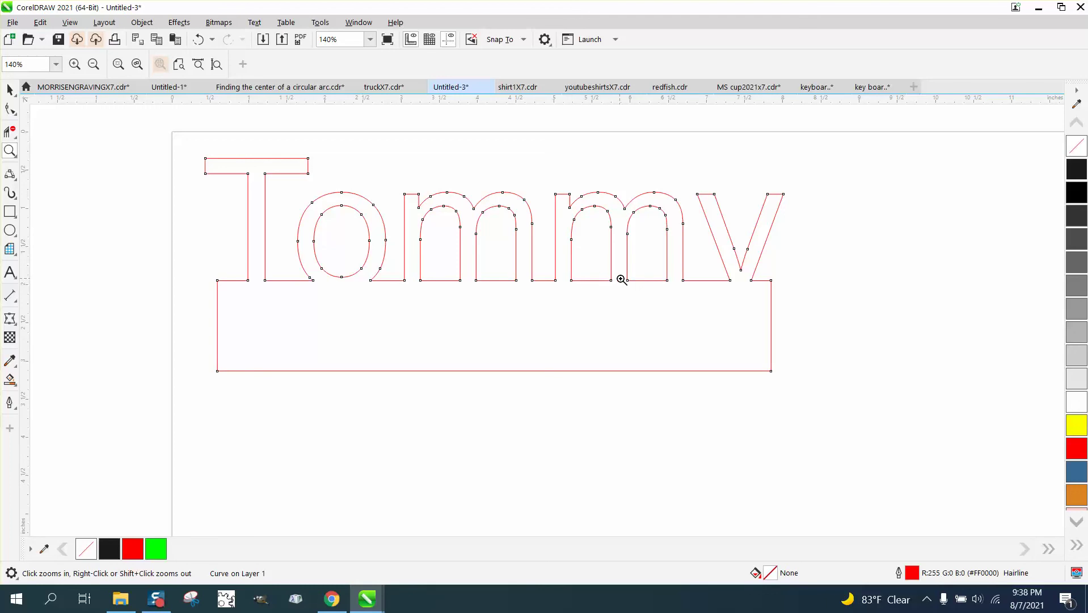
scroll(617, 293, down, 1)
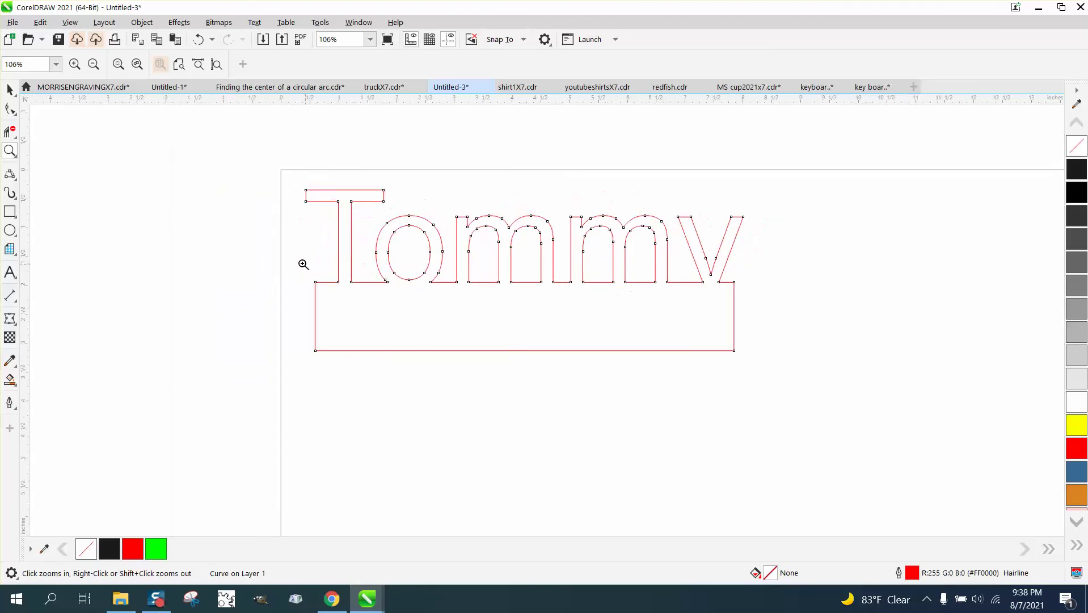
drag(276, 161, 812, 395)
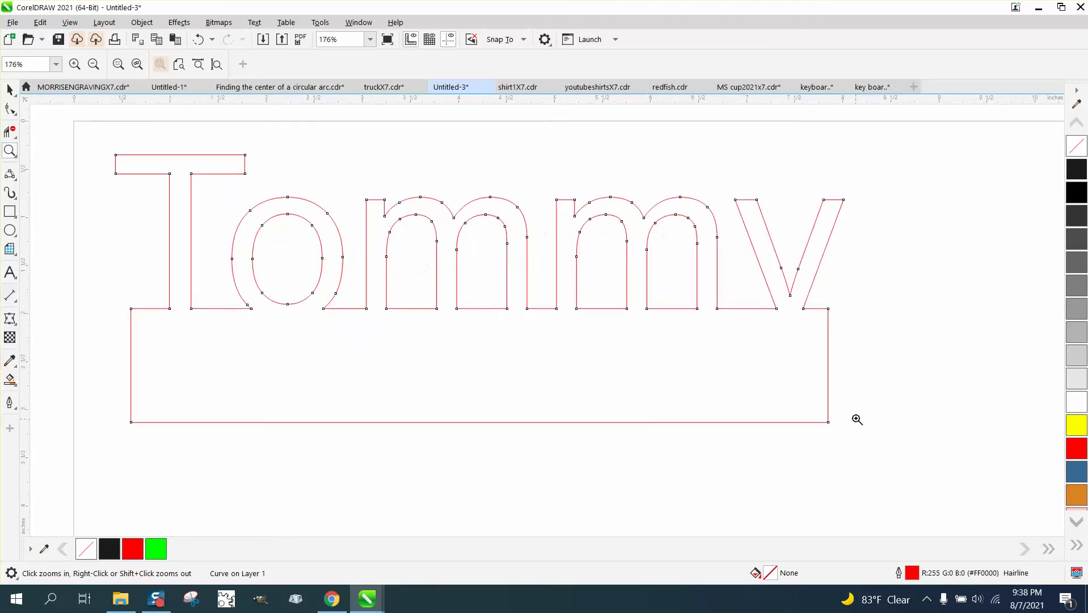
click(9, 89)
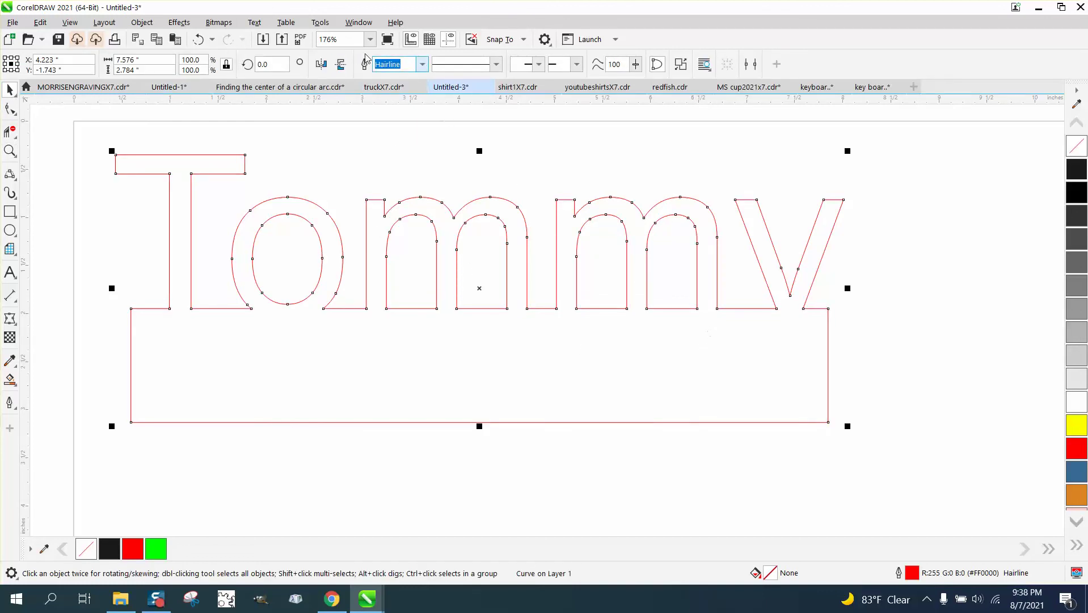
Open the Corners docker from Window > Dockers and pick the Shape tool.
click(358, 22)
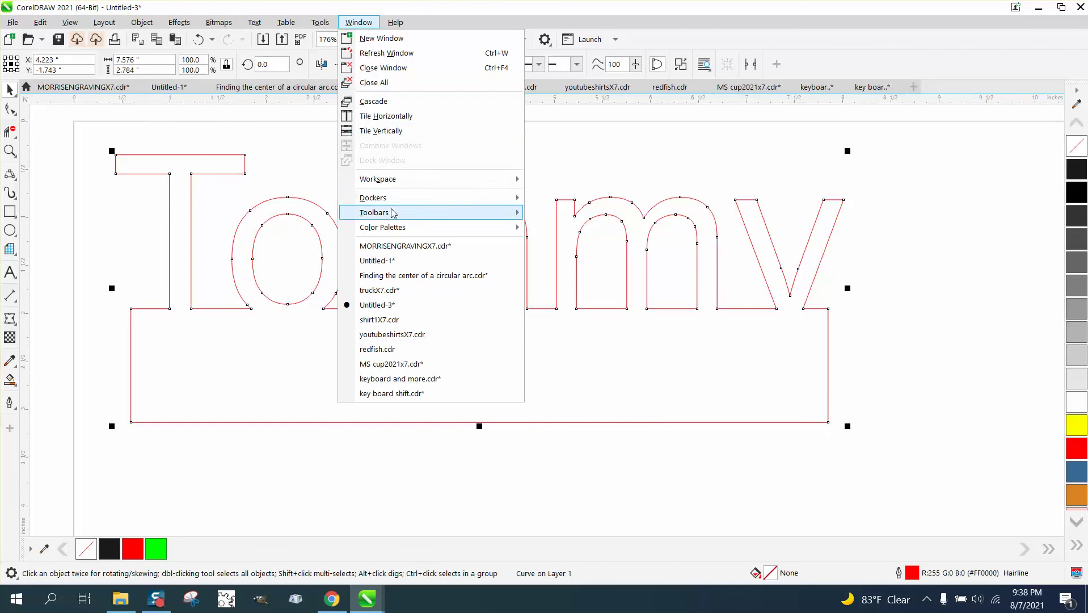
mouse_move(389, 199)
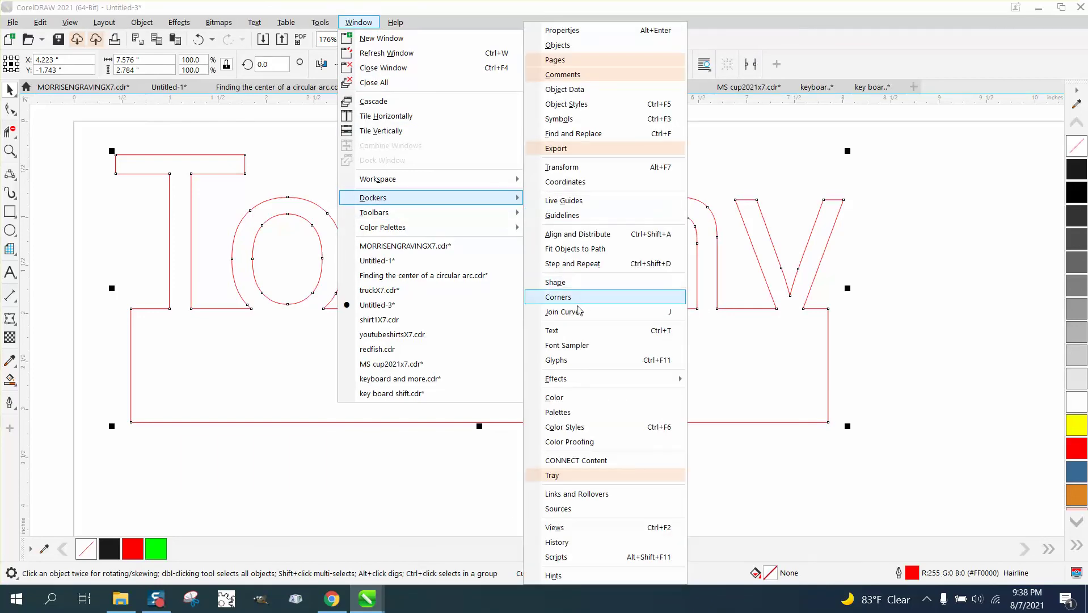
click(561, 297)
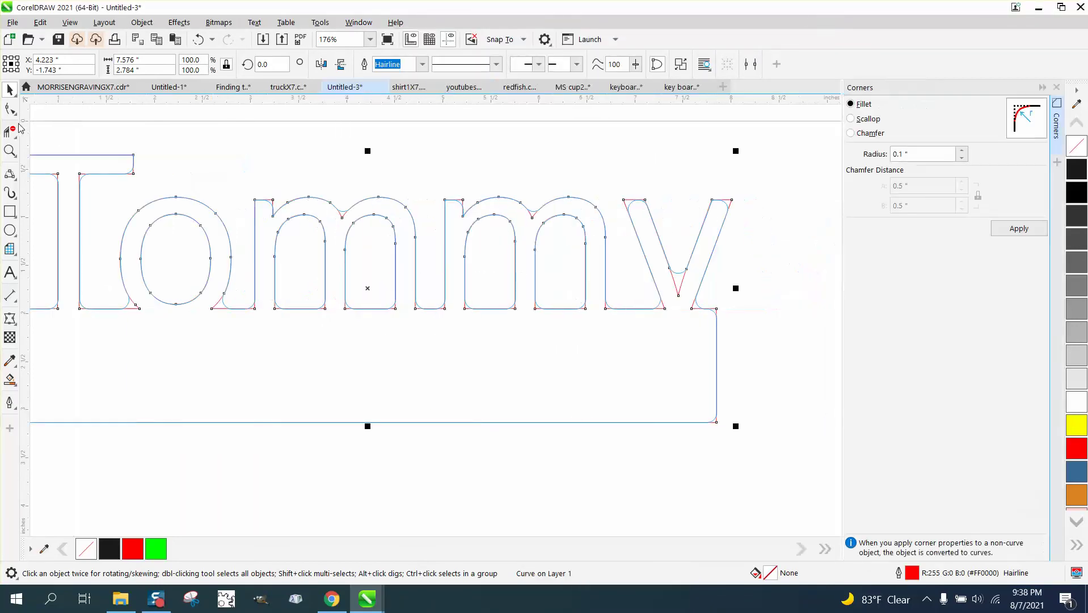
click(12, 110)
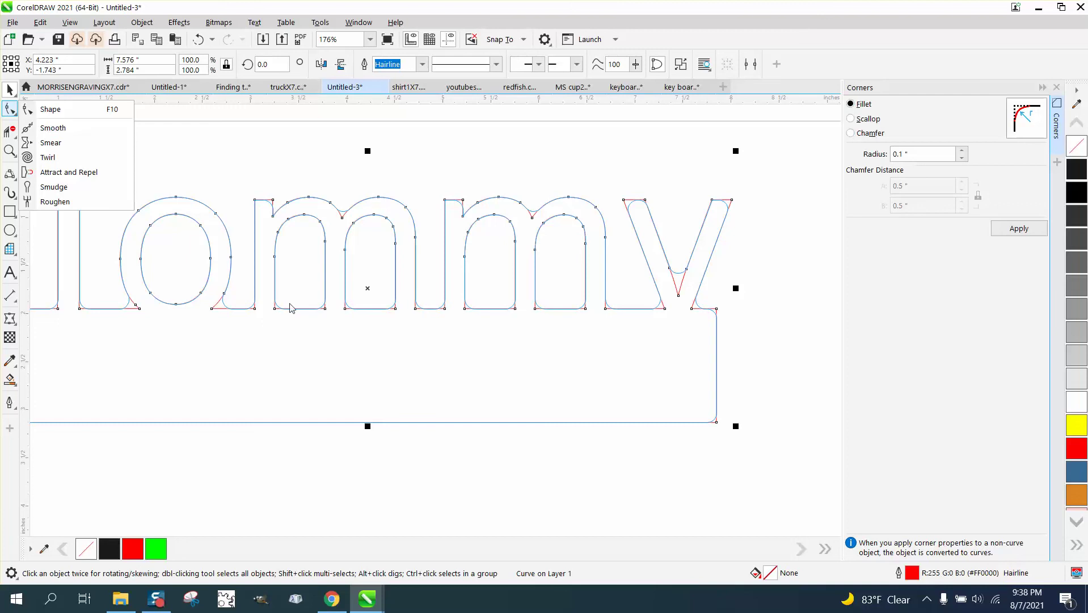
click(369, 476)
scroll(373, 474, down, 1)
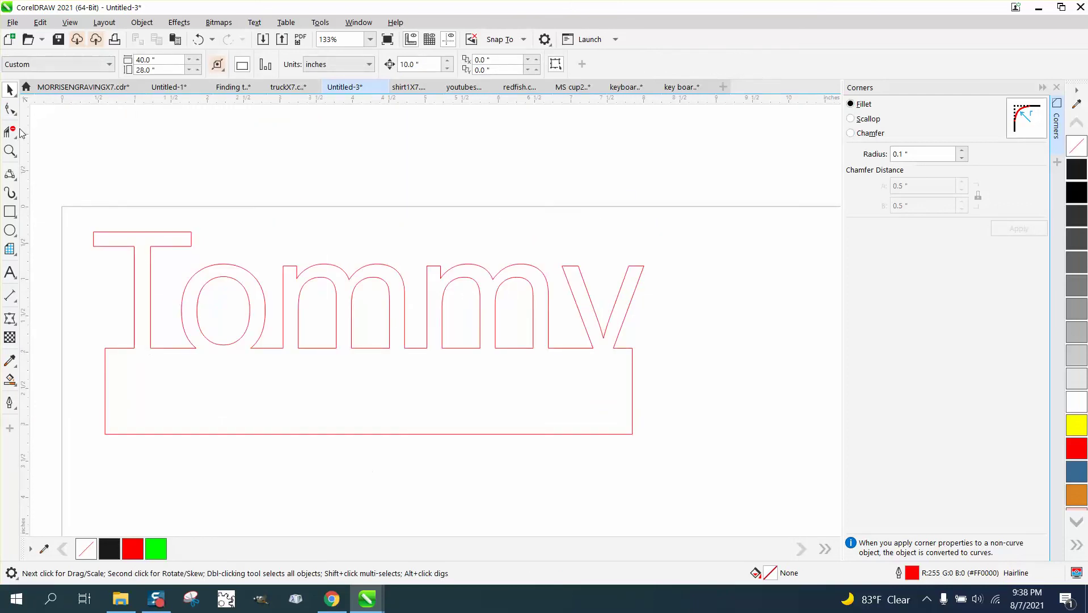
click(10, 109)
Select the base's top-left and top-right nodes and apply a 0.1-inch Fillet.
click(105, 361)
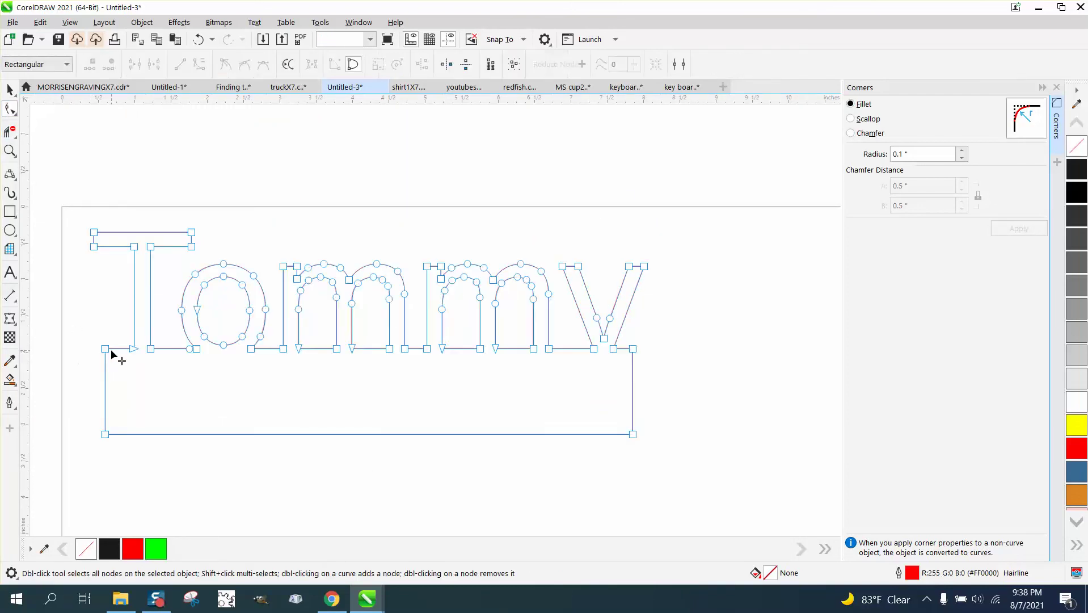
drag(116, 358, 116, 358)
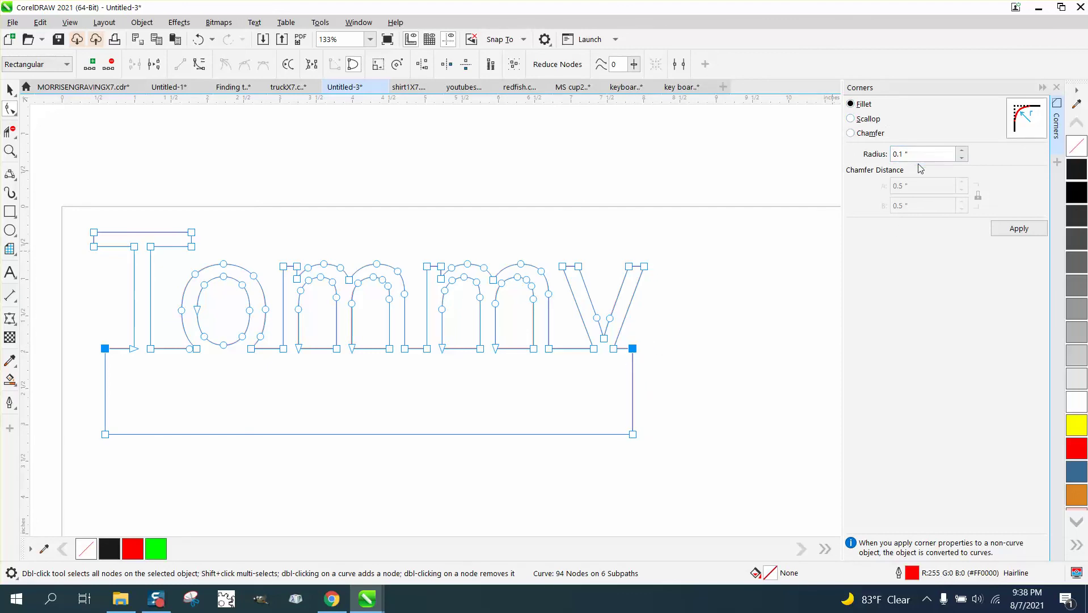
click(1019, 228)
click(10, 89)
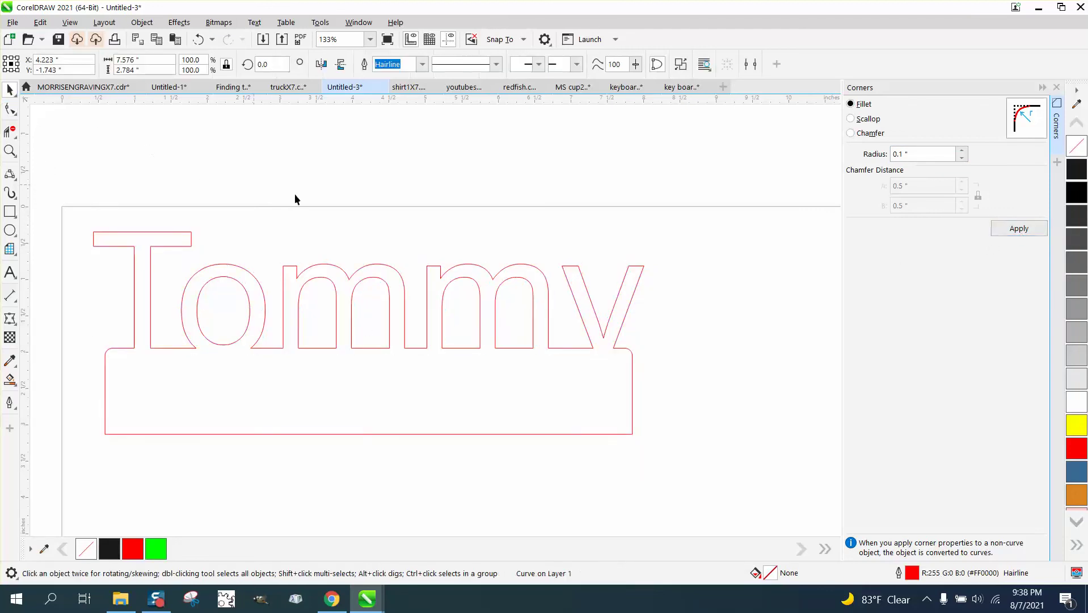
click(337, 240)
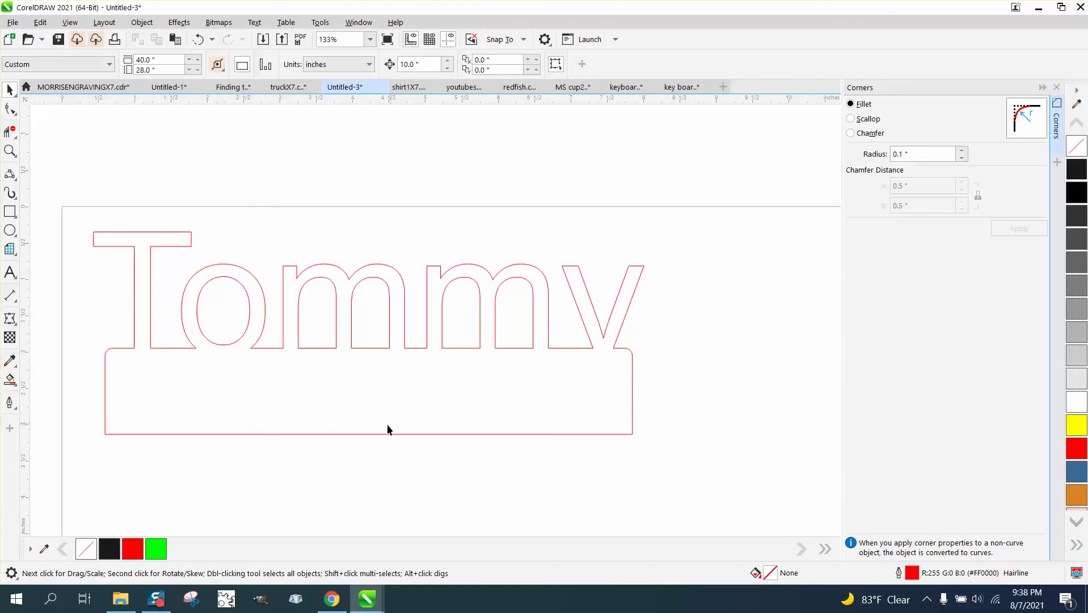
scroll(459, 419, down, 1)
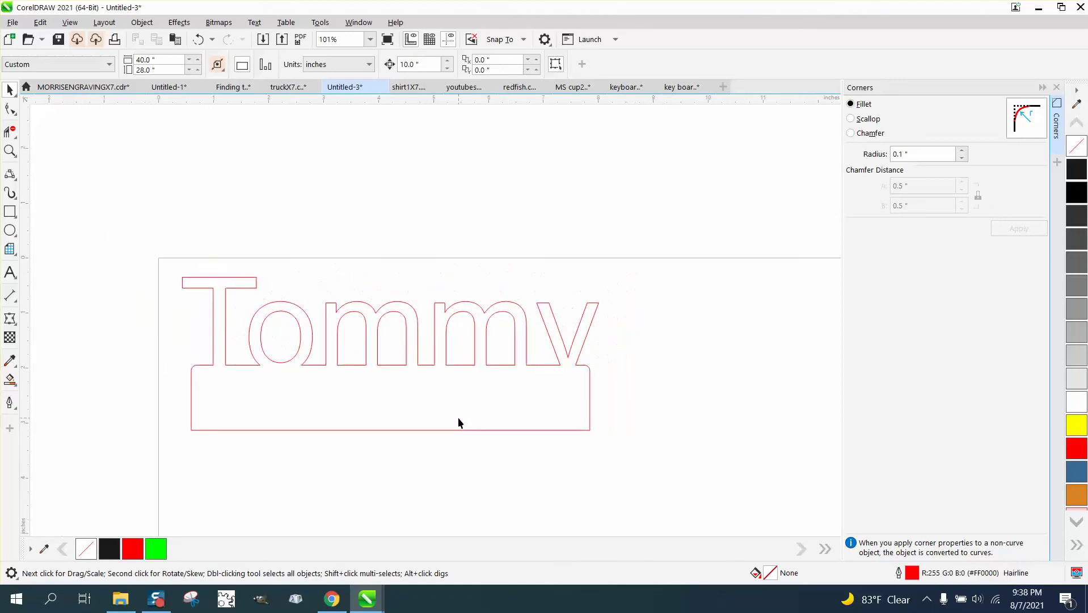